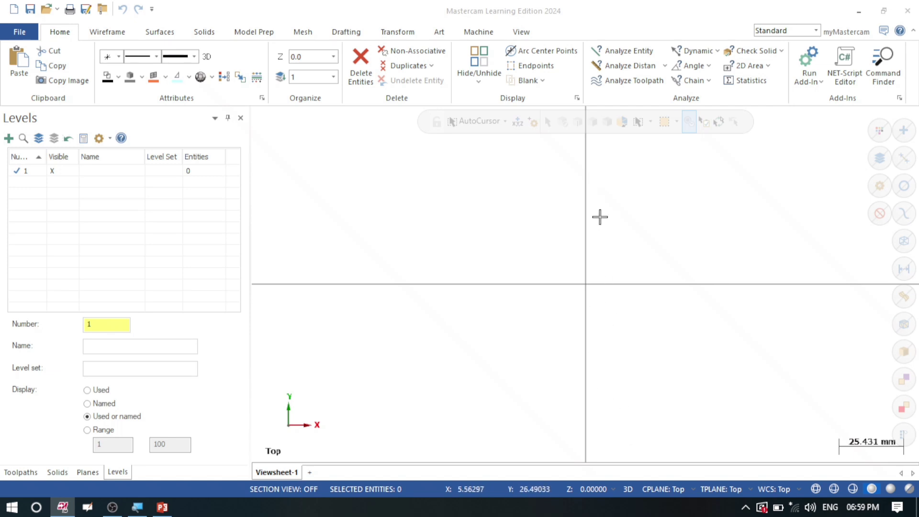
- Turn on the display of the plane gnomons and return to the Top view
middle_click_drag(695, 238, 659, 251)
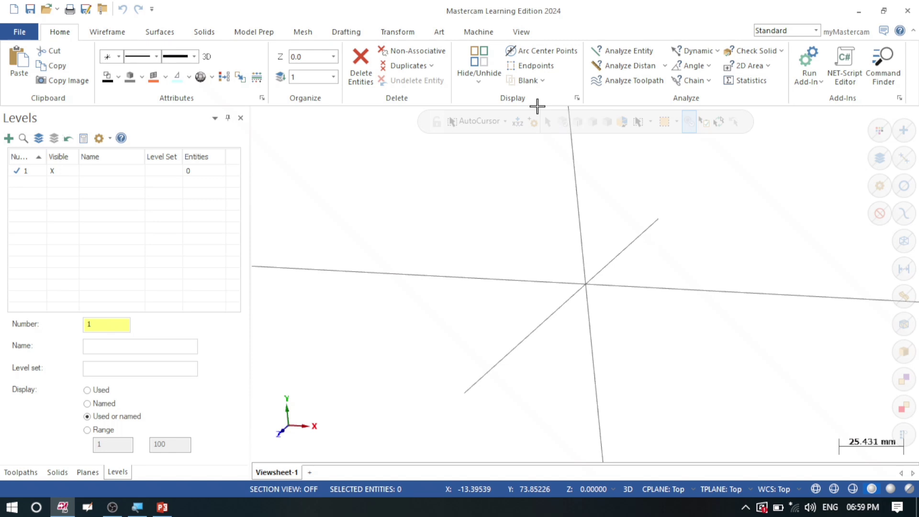
key("alt+1")
left_click(523, 32)
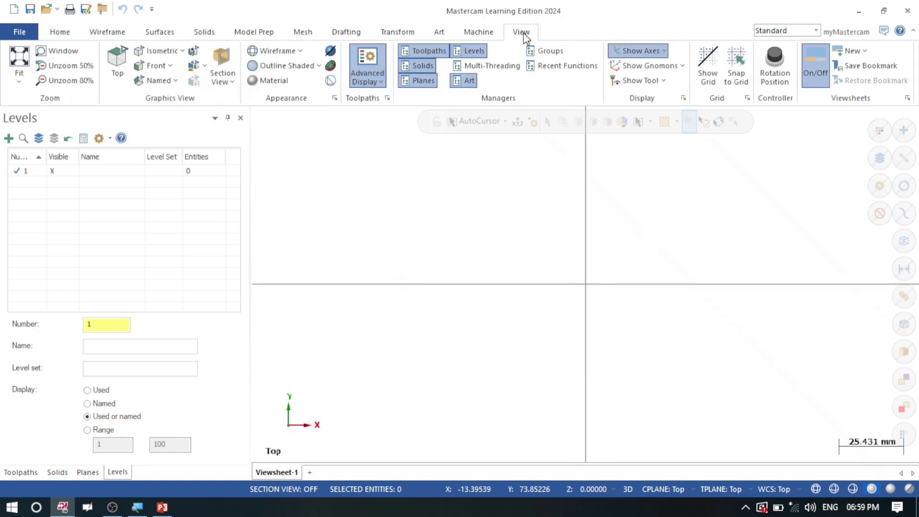
left_click(643, 67)
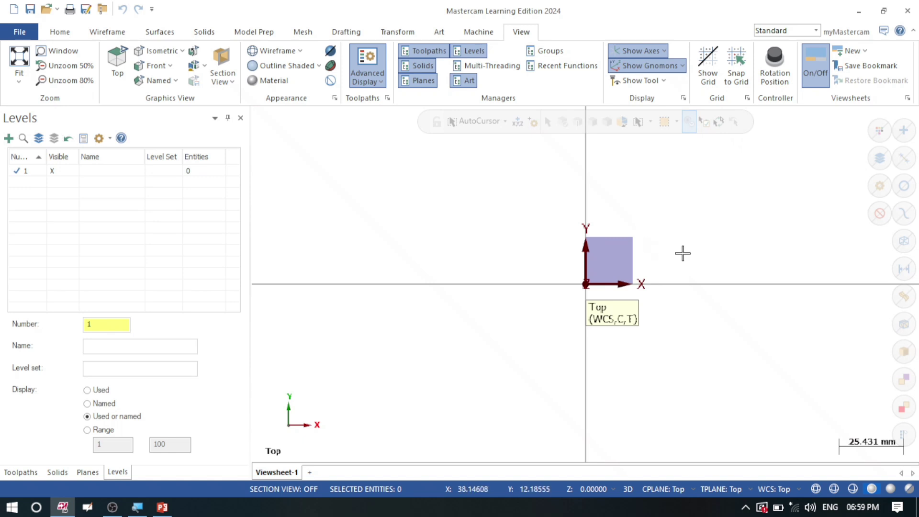
middle_click_drag(683, 252, 728, 193)
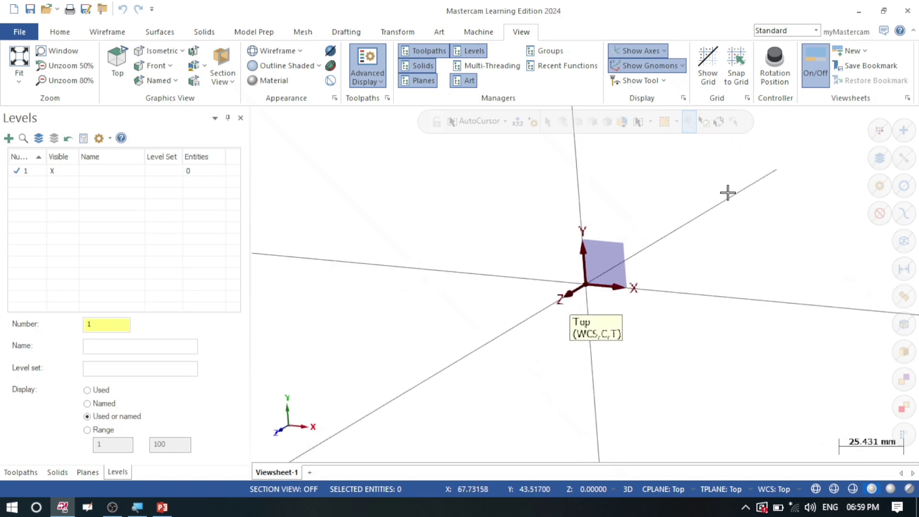
key("alt+1")
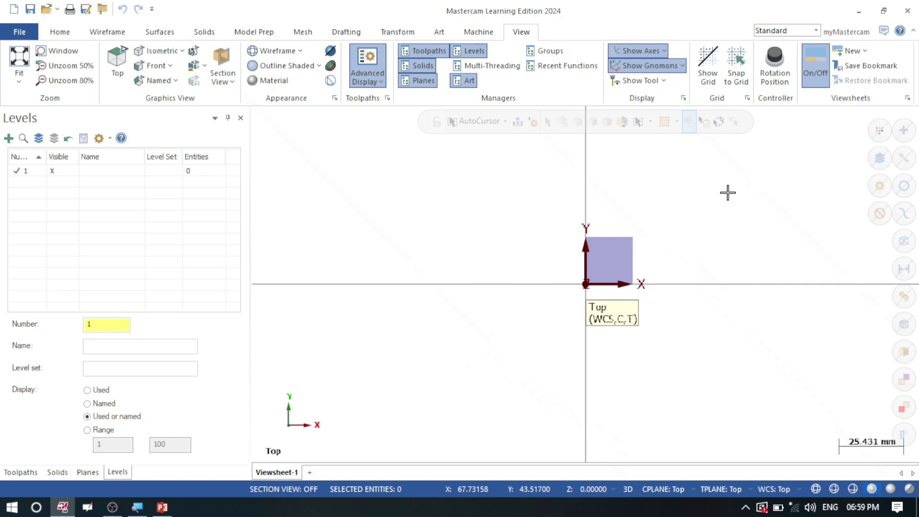
left_click(73, 31)
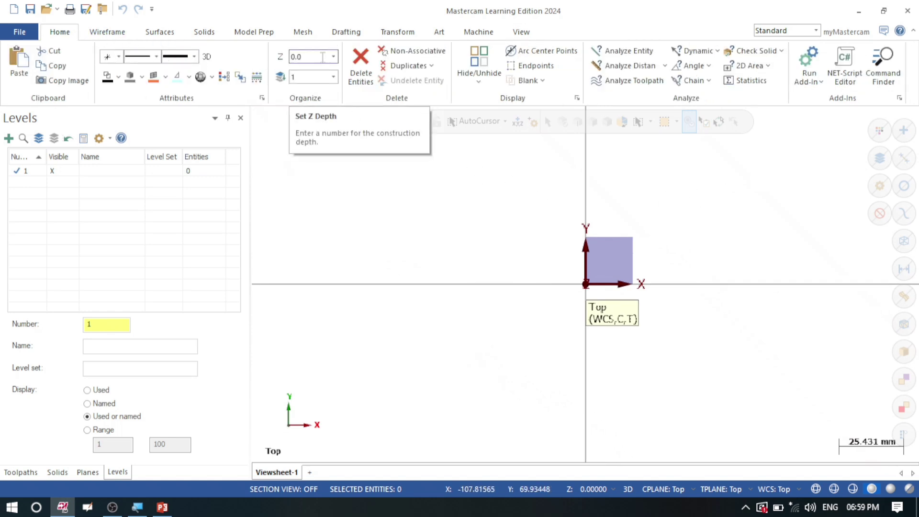
middle_click_drag(698, 325, 632, 346)
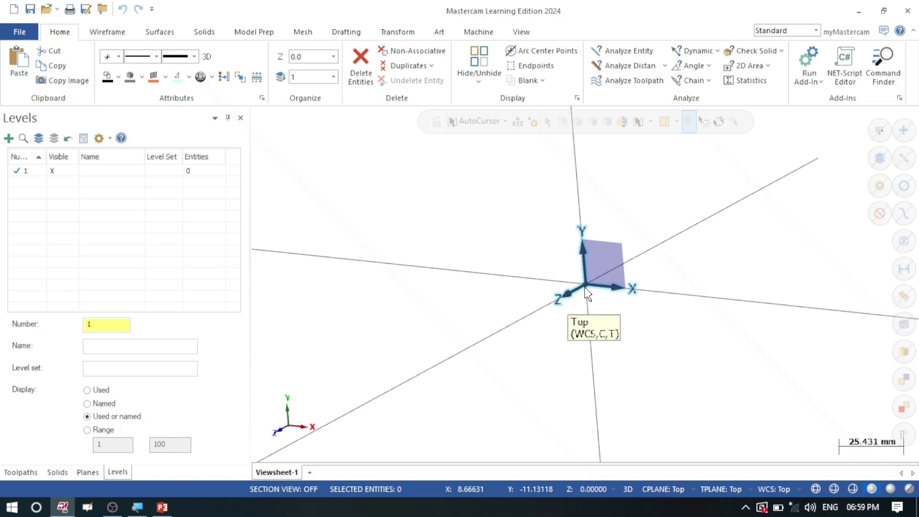
key("alt+1")
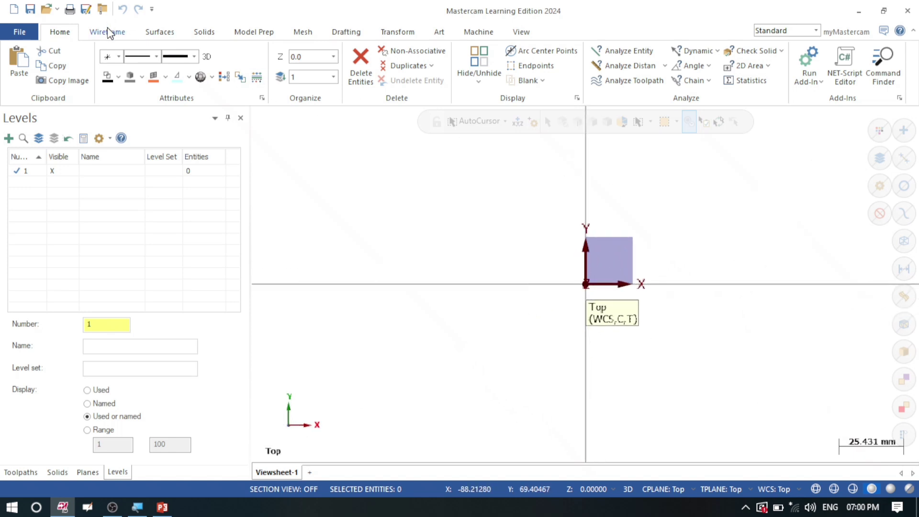
- Draw a freehand rectangle about 44 mm wide and 51 mm high on the negative X side of the origin
left_click(109, 32)
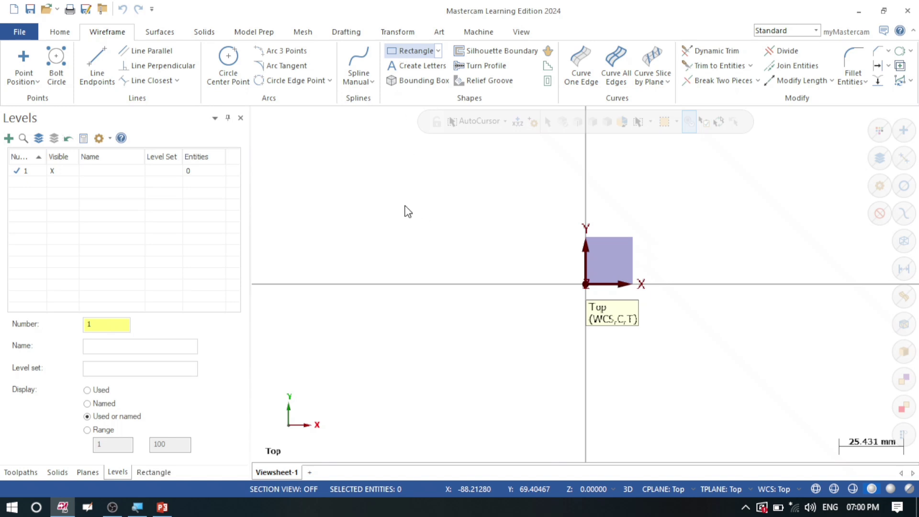
left_click(381, 231)
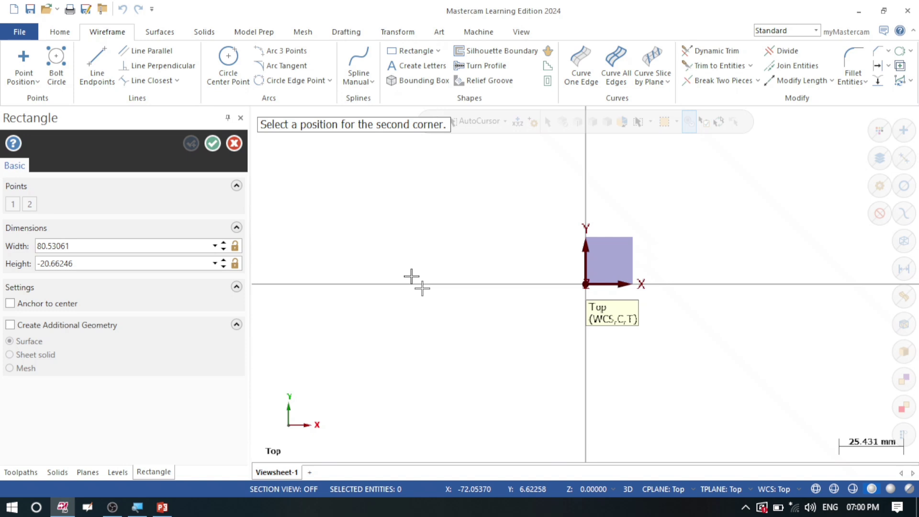
left_click(493, 363)
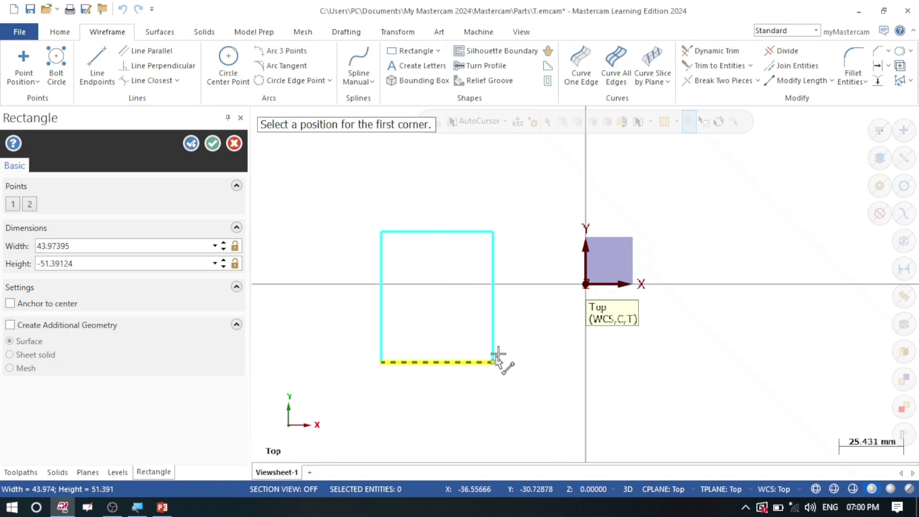
left_click(216, 145)
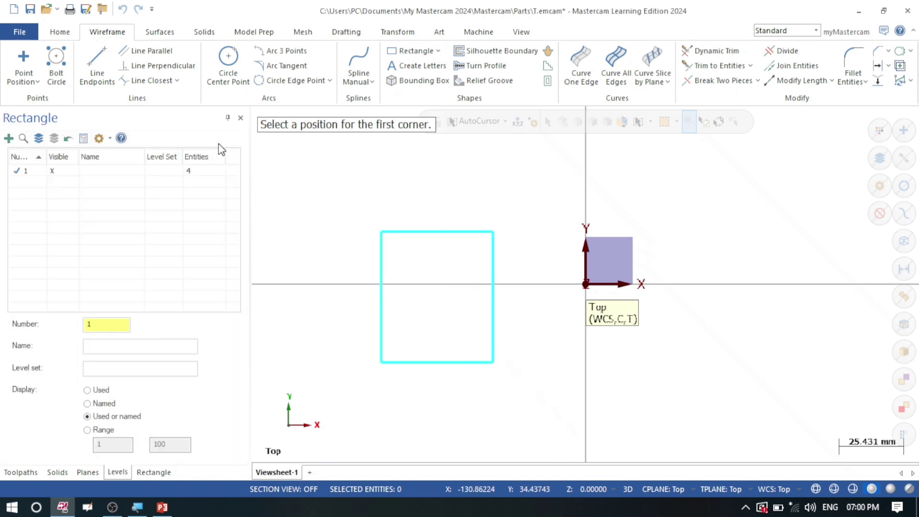
- Draw a center-point circle in the positive X, positive Y area beside the origin, clear of the rectangle
left_click(229, 68)
left_click(705, 234)
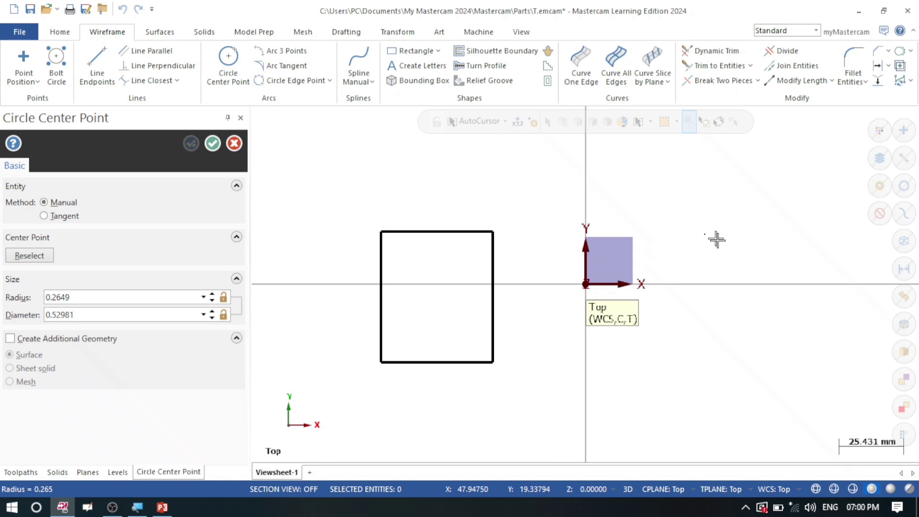
left_click(746, 244)
left_click(213, 143)
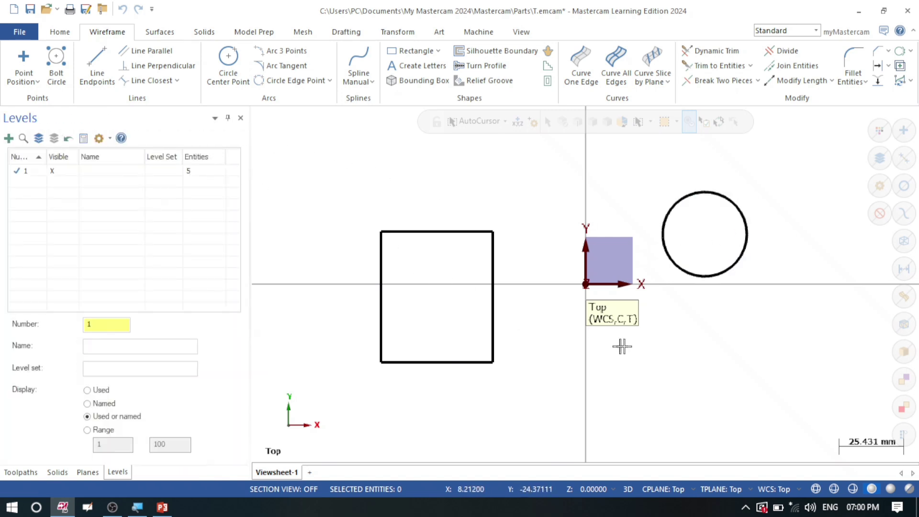
- Set the construction Z depth to 50 mm, working from the Top view
middle_click_drag(630, 351, 573, 372)
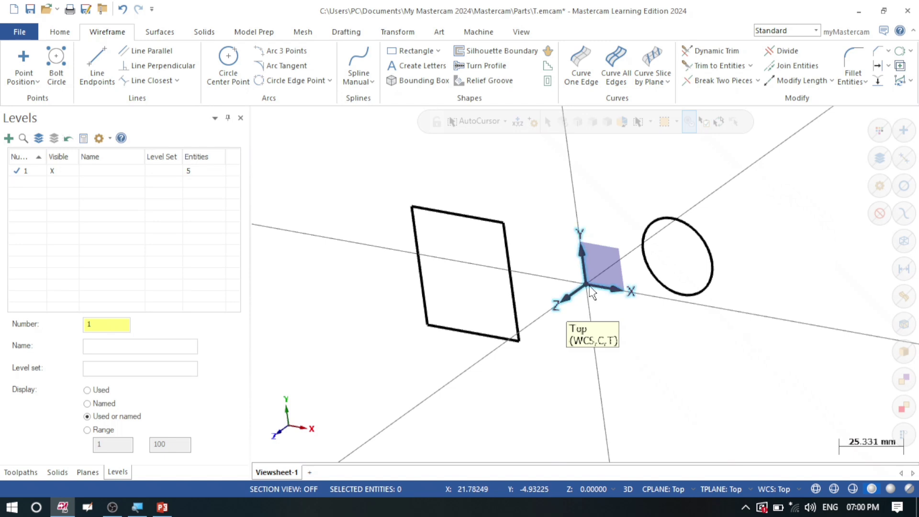
scroll(590, 286, "up", 1)
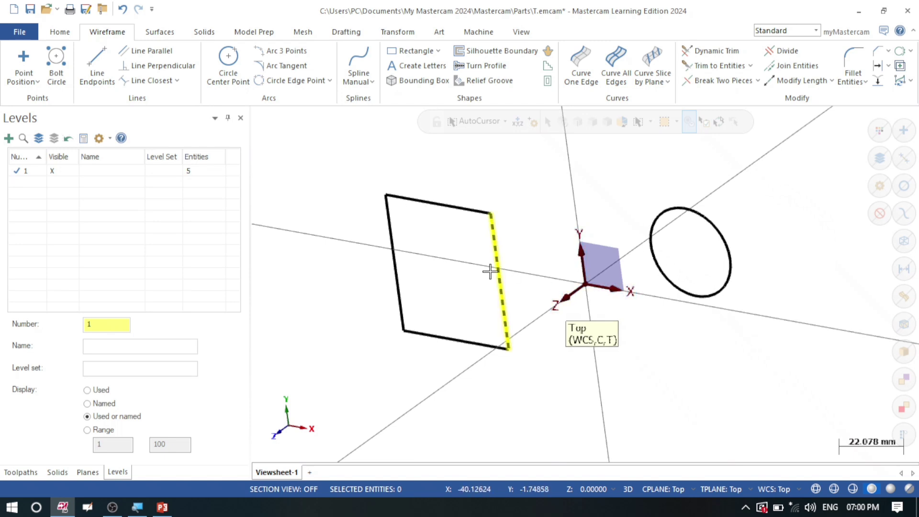
key("alt+1")
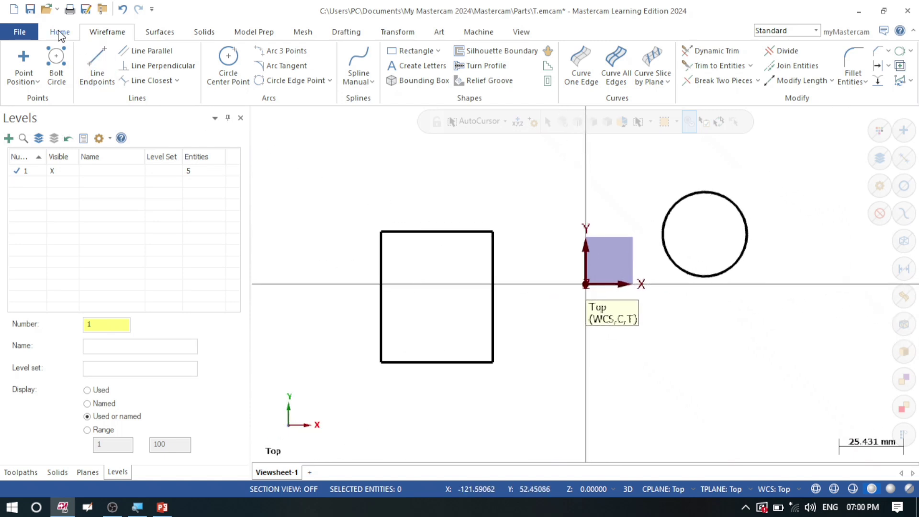
left_click(60, 32)
left_click(307, 57)
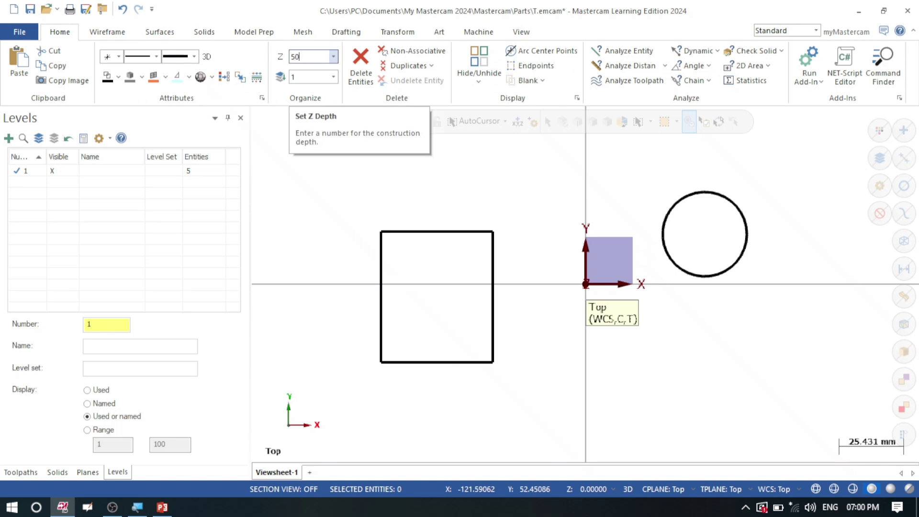
key("Return")
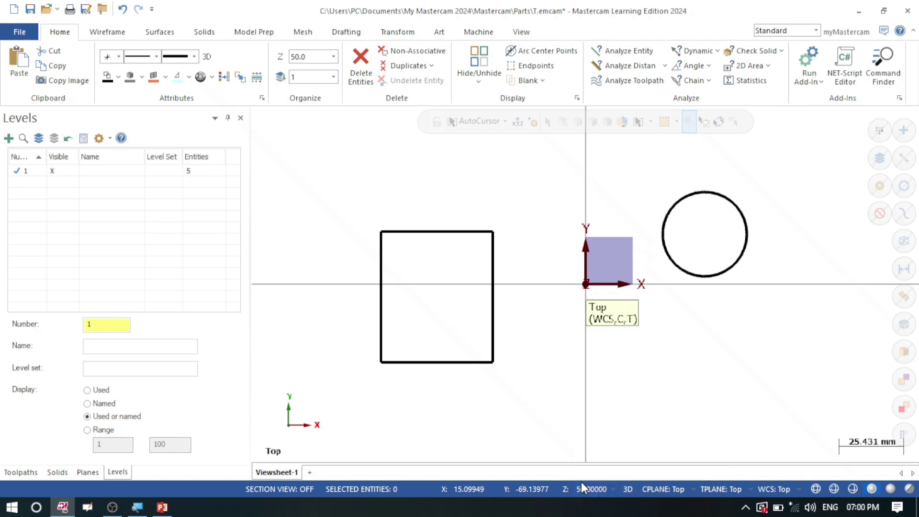
- Draw a smaller rectangle about 25 mm wide and 33 mm high inside the first rectangle at the 50 mm Z depth
left_click(107, 32)
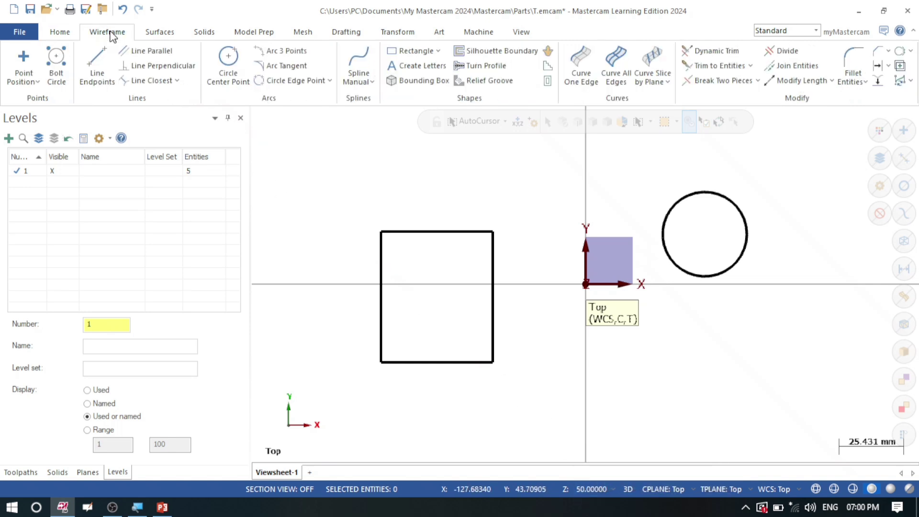
left_click(394, 52)
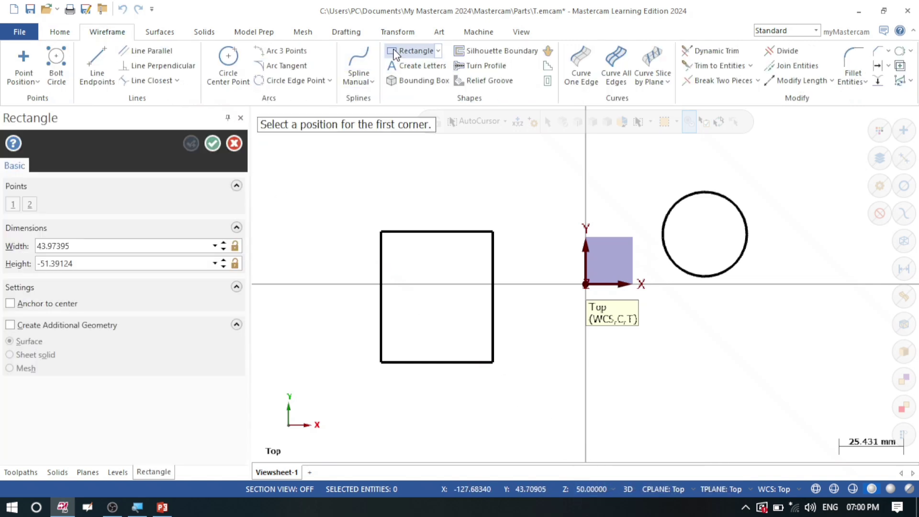
left_click(405, 255)
left_click(468, 339)
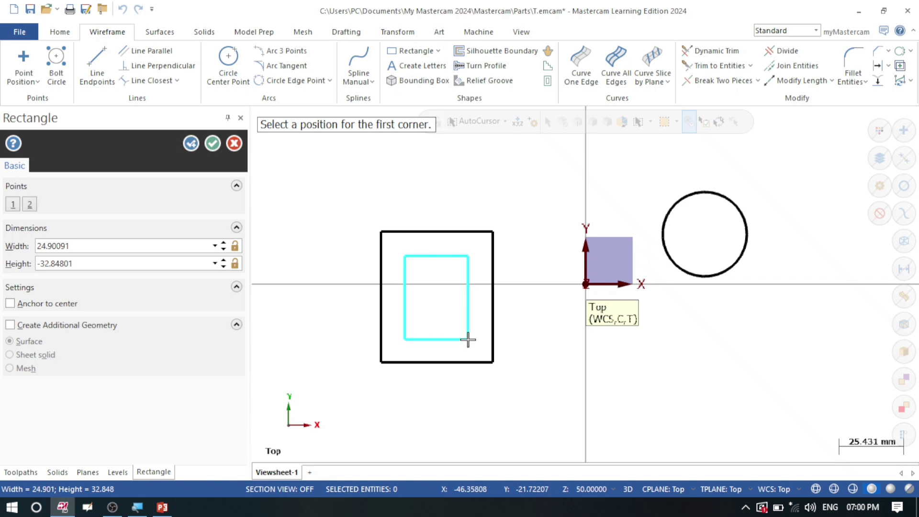
left_click(213, 143)
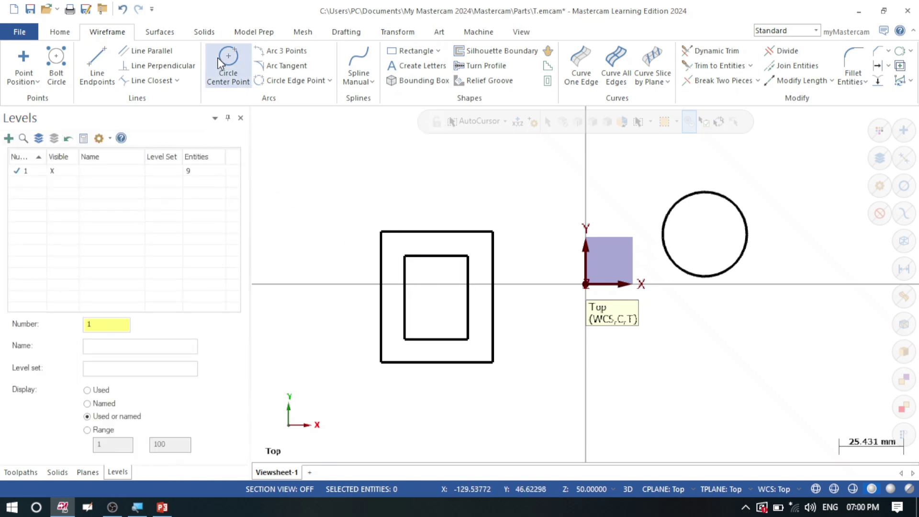
- Draw a larger circle about 27 mm in radius, snapping its center to the center of the existing circle
left_click(703, 233)
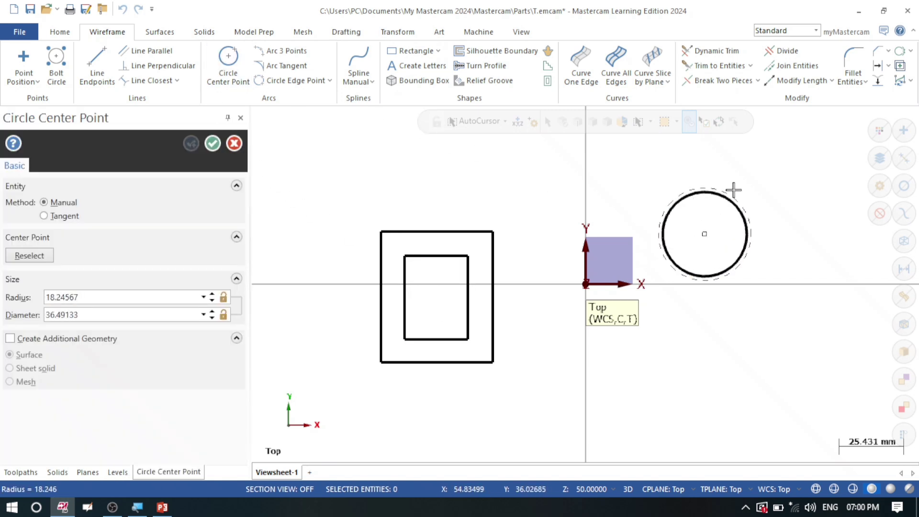
left_click(752, 184)
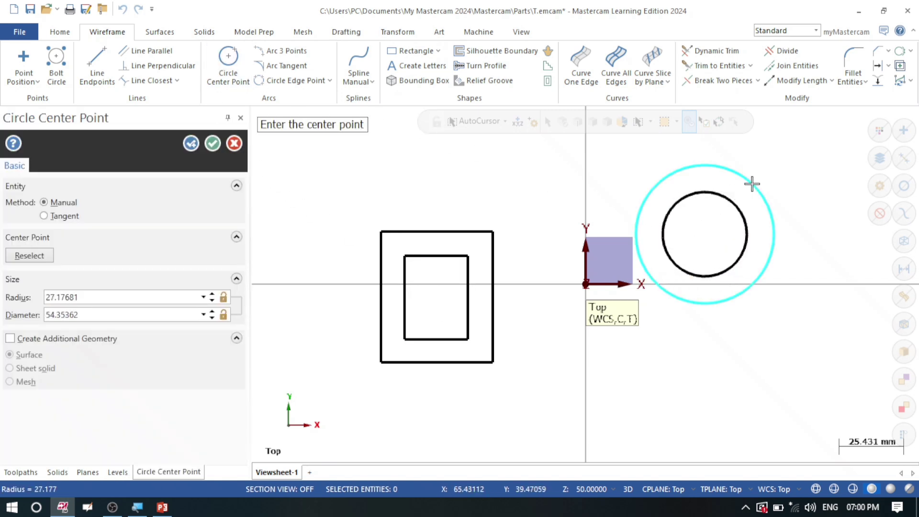
left_click(213, 143)
- Draw a circle about 22 mm in radius in the empty area below the concentric circles at the 50 mm Z depth
middle_click_drag(653, 308, 587, 365)
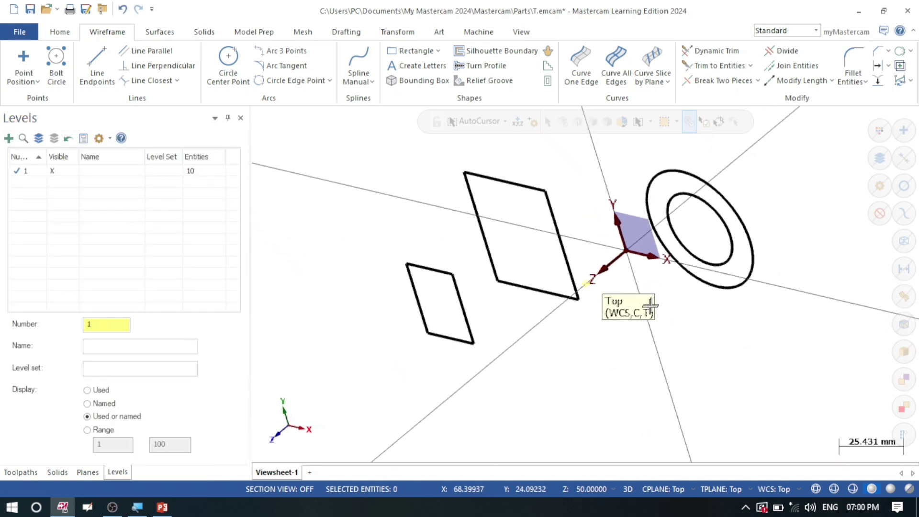
mouse_move(648, 308)
middle_mouse_down()
mouse_move(636, 325)
mouse_move(646, 309)
middle_mouse_up()
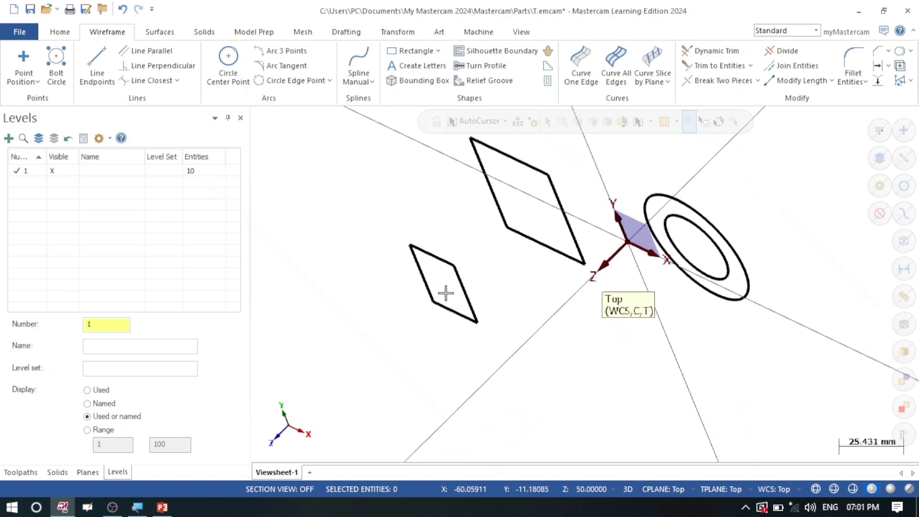
middle_click_drag(468, 287, 651, 217)
key("alt+1")
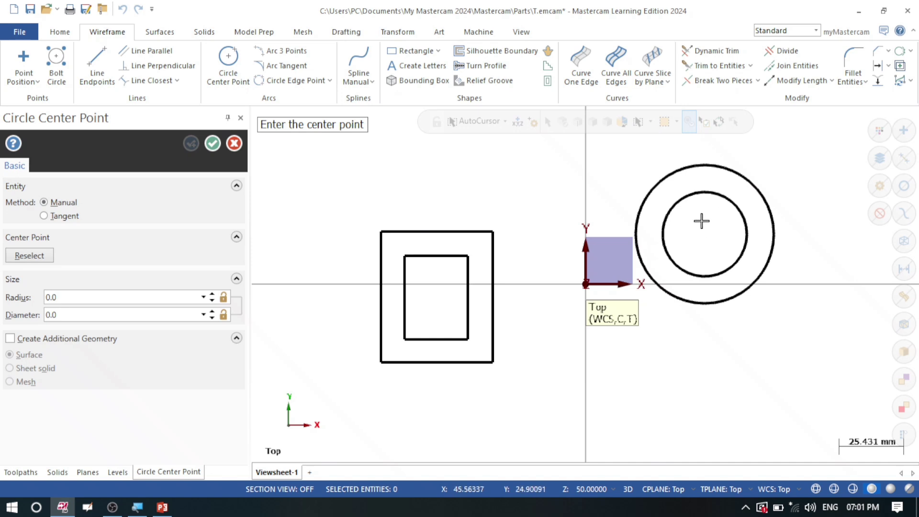
left_click(696, 389)
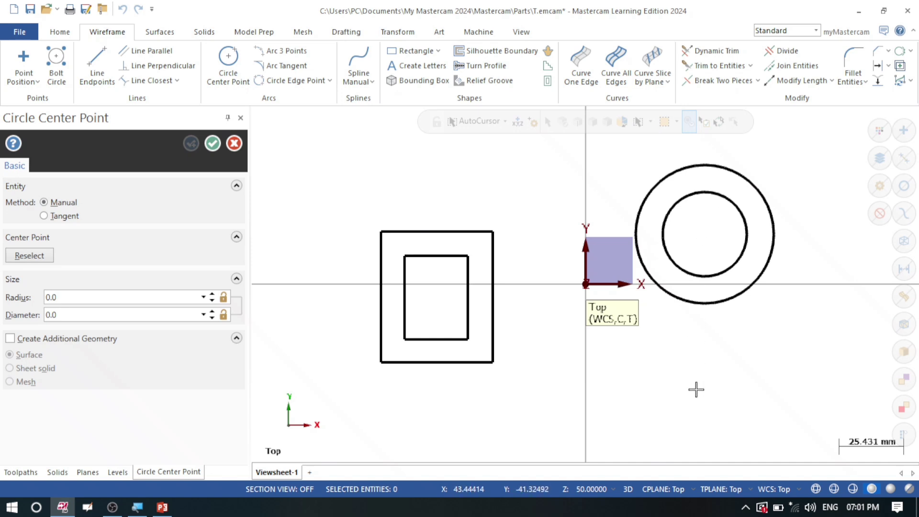
left_click(736, 348)
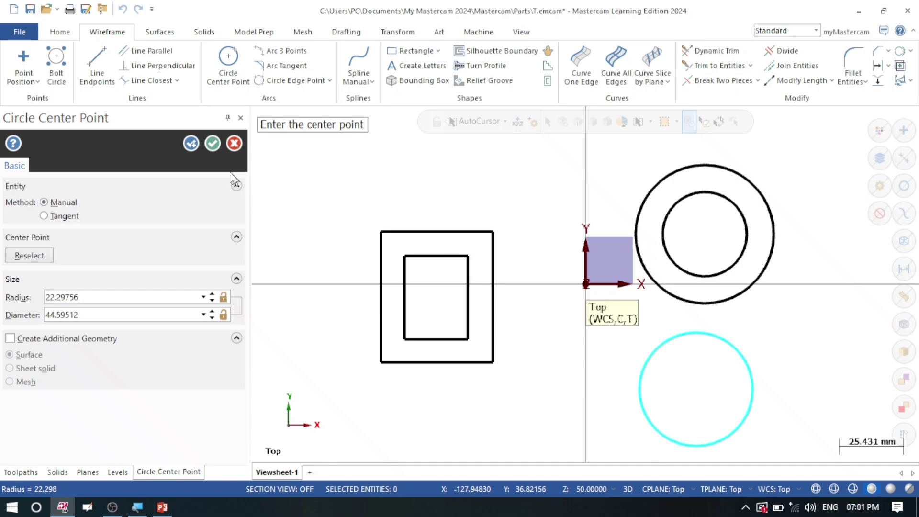
left_click(212, 144)
- Set the construction Z depth to -50 mm, working from the Top view
middle_click_drag(658, 303, 597, 349)
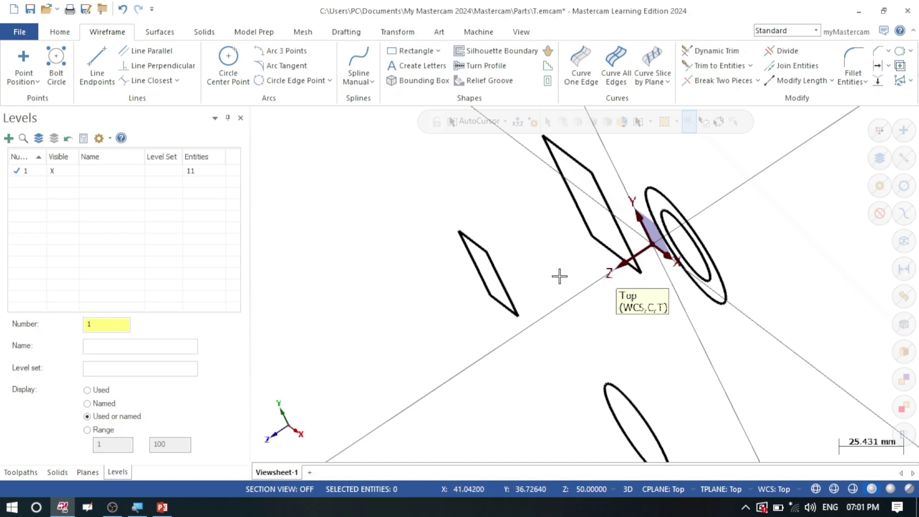
key("alt+1")
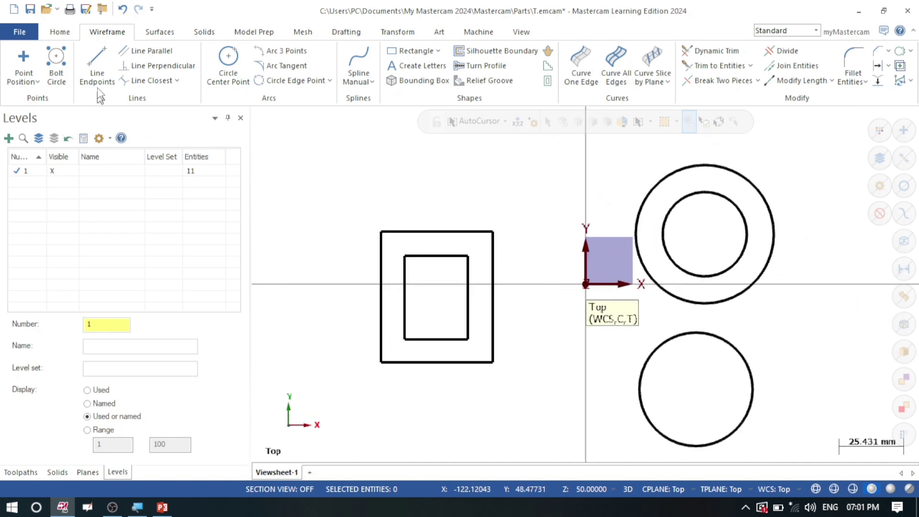
left_click(54, 32)
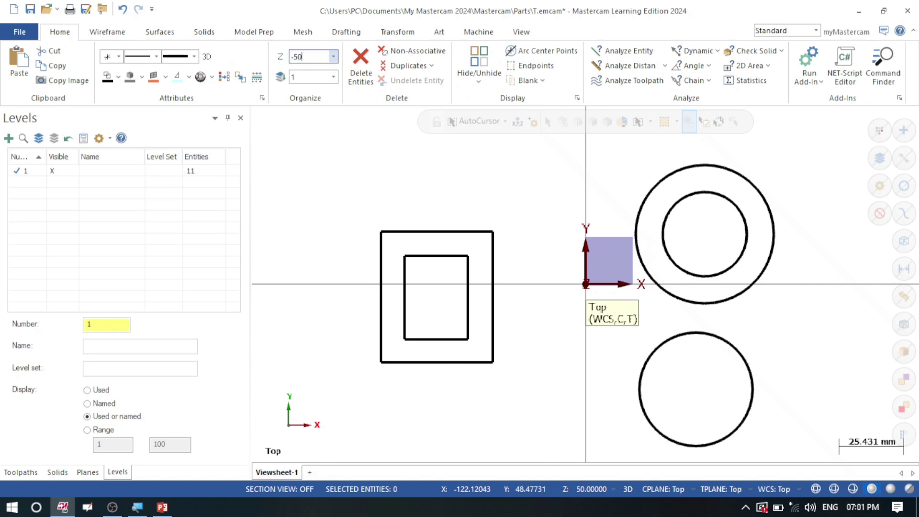
key("Return")
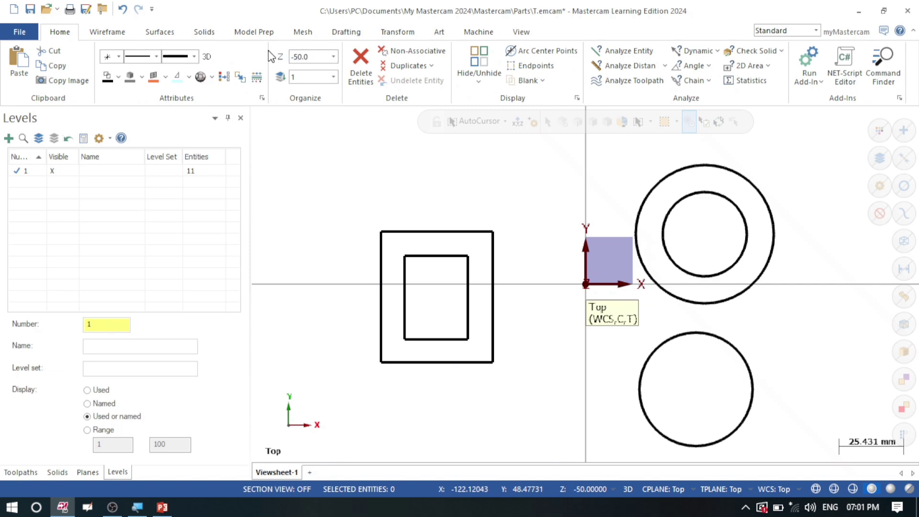
- Delete all existing rectangles and circles from the drawing
key("ctrl+a")
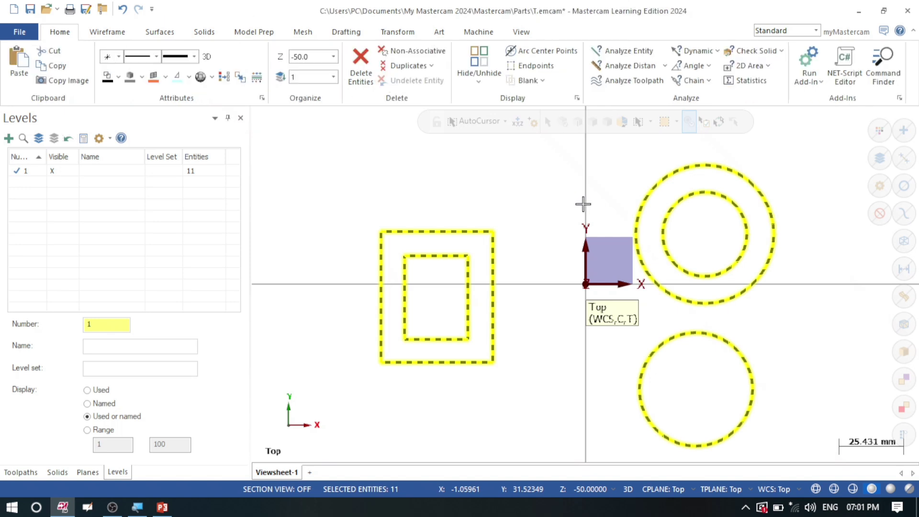
key("Delete")
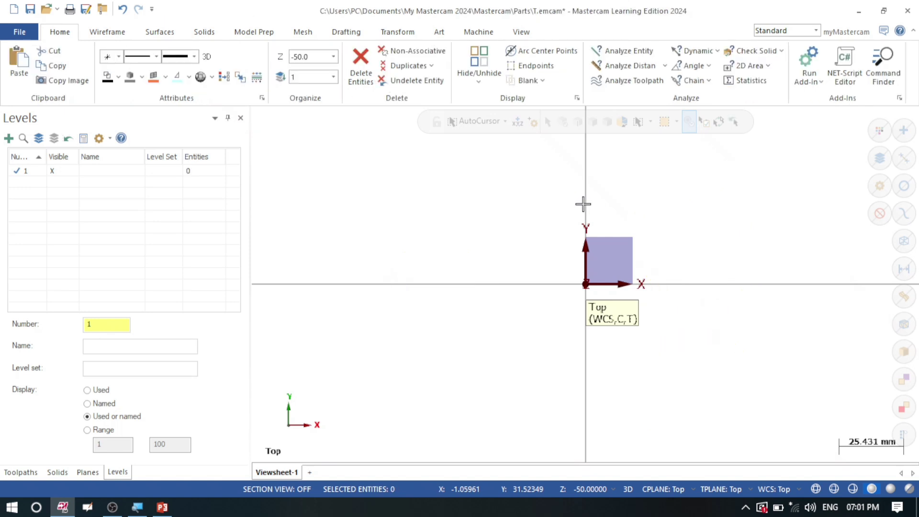
- Draw a tall rectangle at the -50 mm Z depth, starting its first corner at about X -78, Y 37, crossing the X axis
left_click(96, 34)
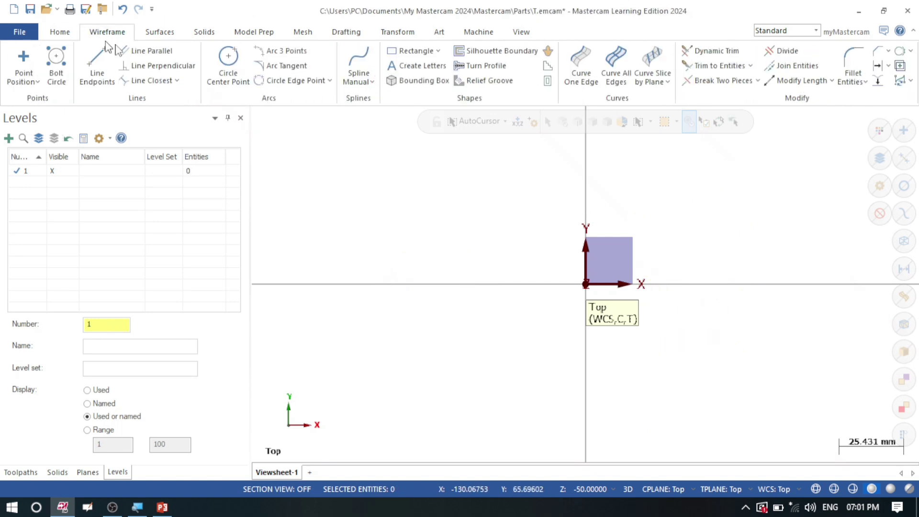
left_click(404, 53)
left_click(388, 189)
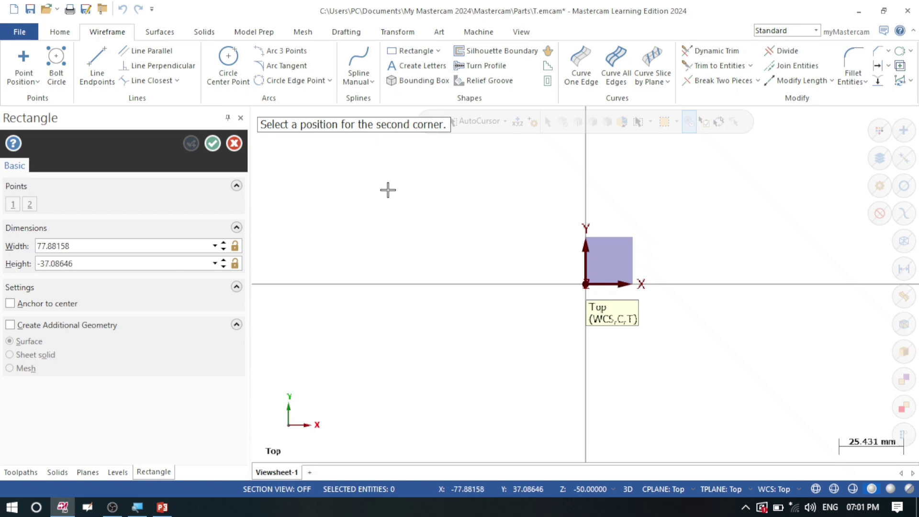
left_click(497, 383)
left_click(212, 144)
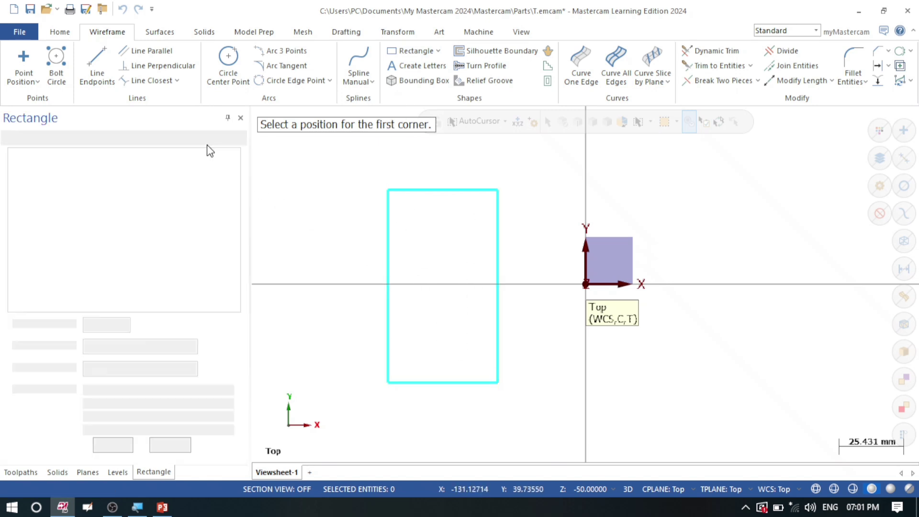
- Draw a circle about 15.5 mm in radius at the -50 mm Z depth, on the opposite side of the origin from the rectangle
left_click(722, 212)
left_click(750, 184)
middle_click_drag(751, 259, 644, 351)
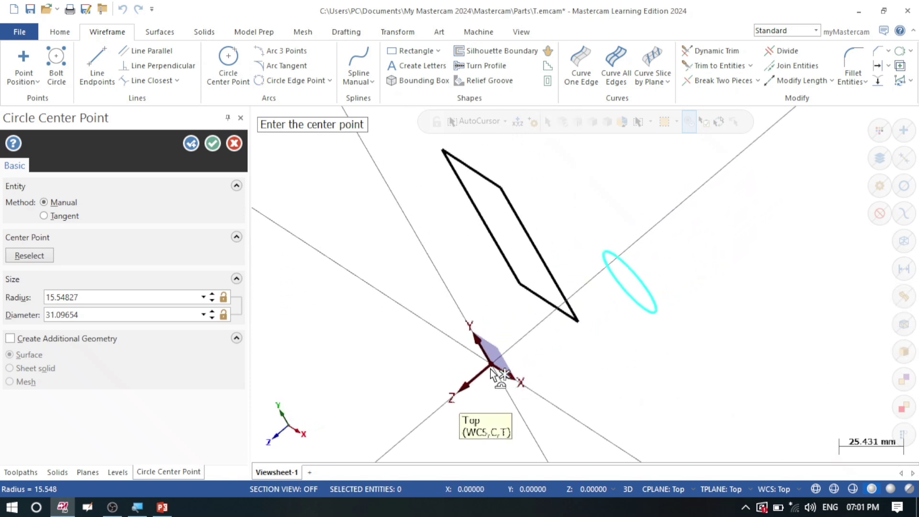
left_click(213, 143)
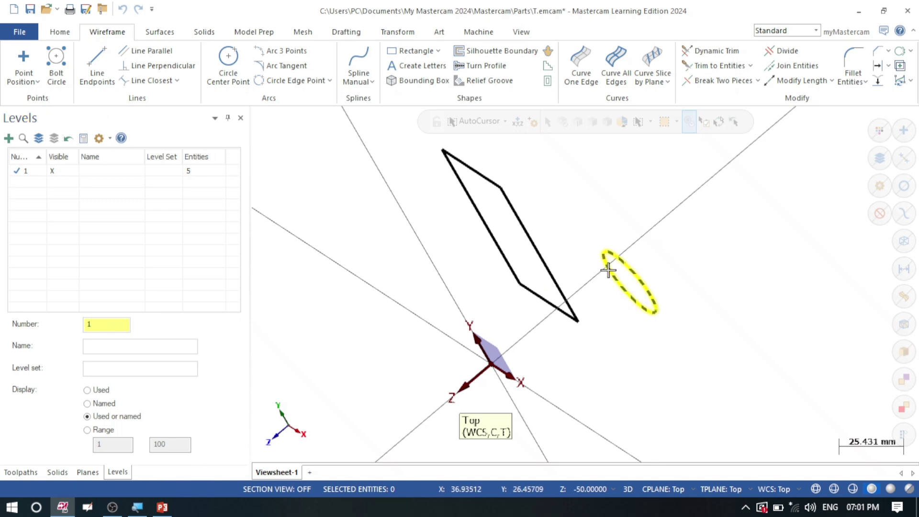
key("alt+1")
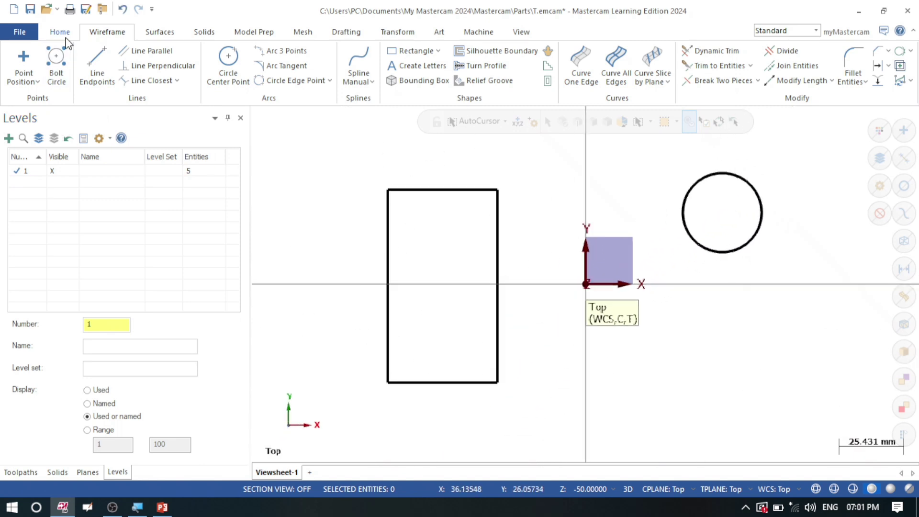
- Delete the rectangle and the circle drawn at the -50 mm Z depth
left_click(60, 32)
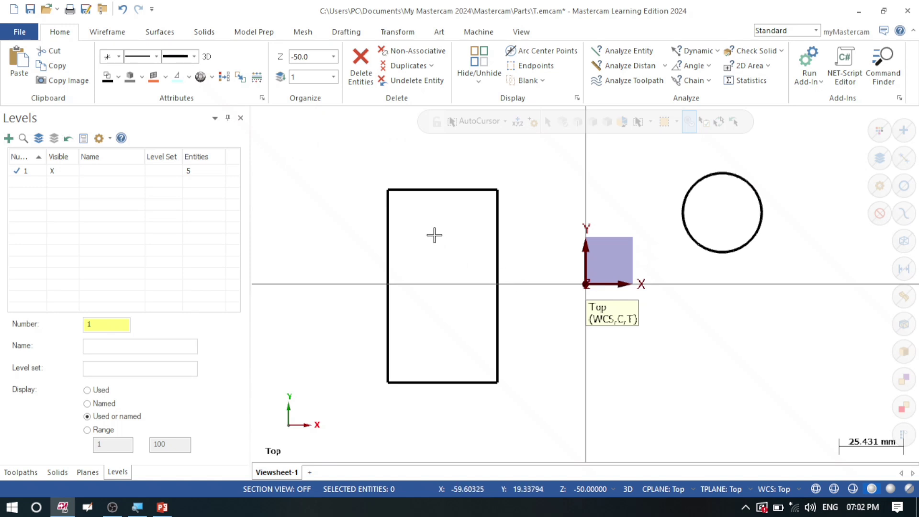
key("ctrl+a")
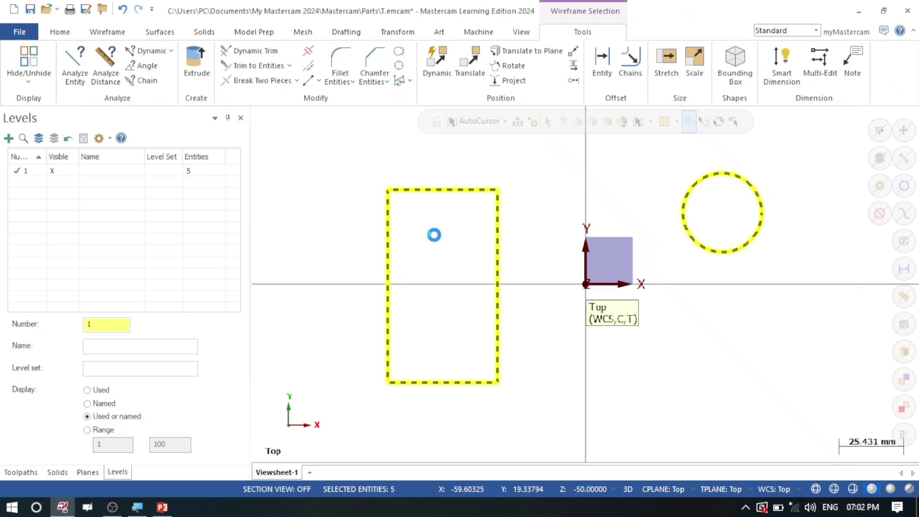
key("Delete")
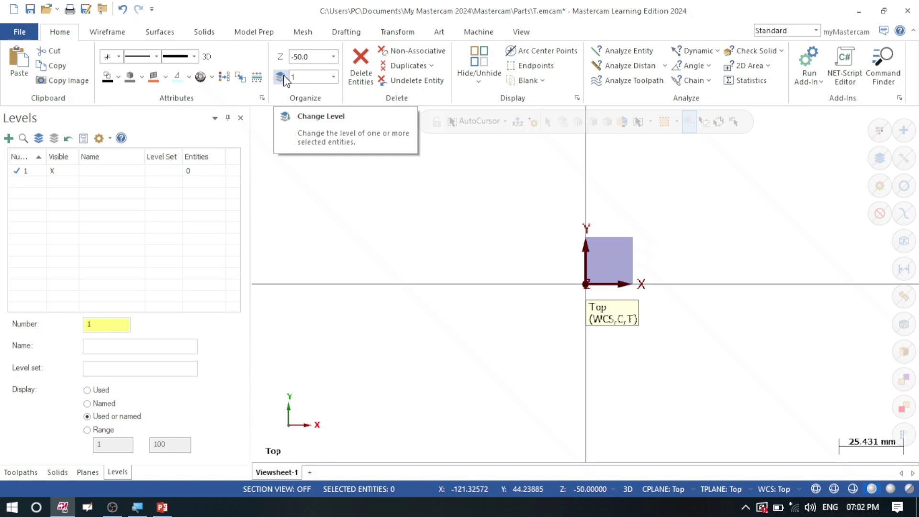
- Hide the Levels manager, display it again, and select level 1 in it
left_click(526, 32)
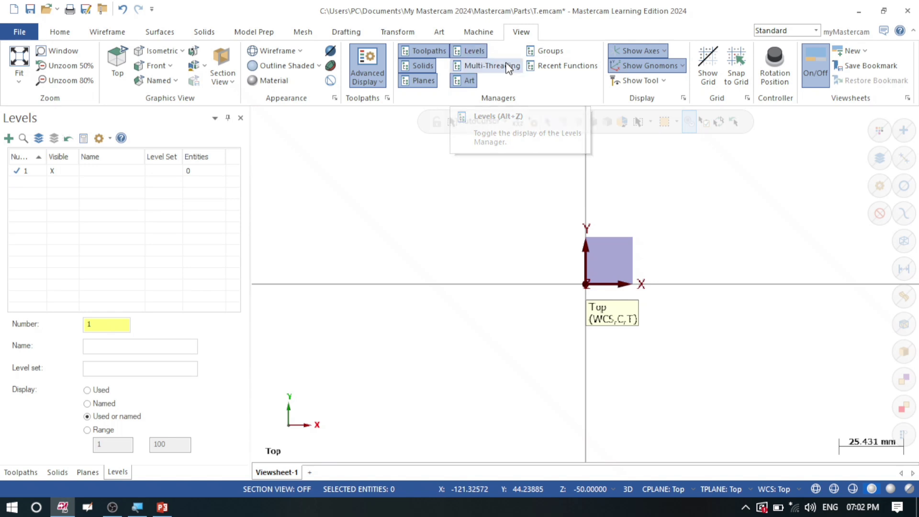
left_click(478, 50)
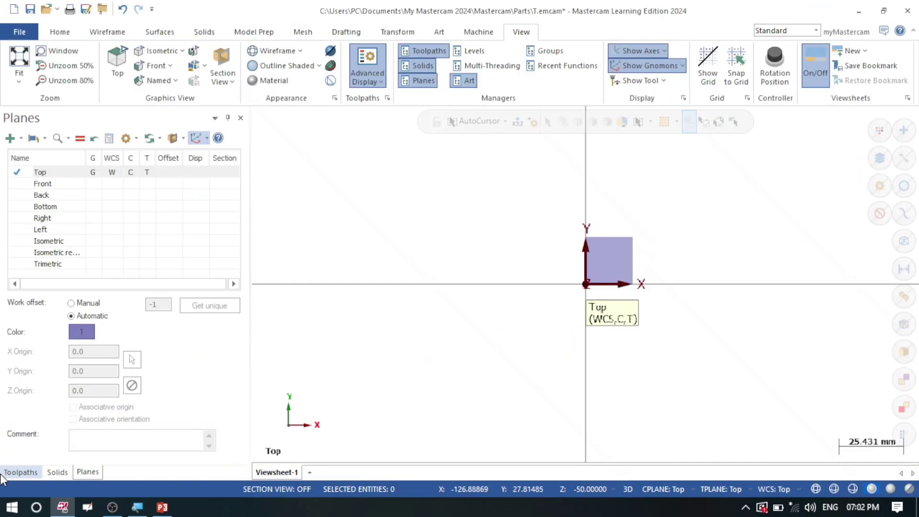
left_click(480, 51)
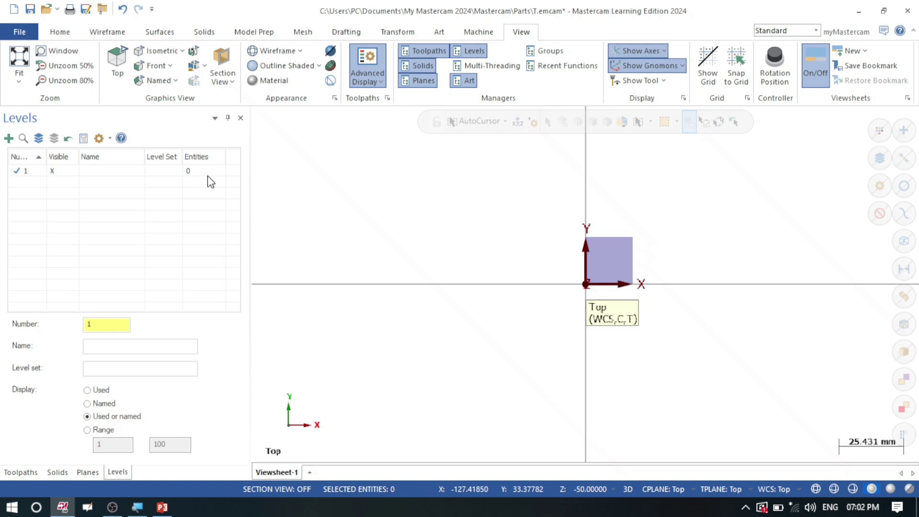
left_click(18, 172)
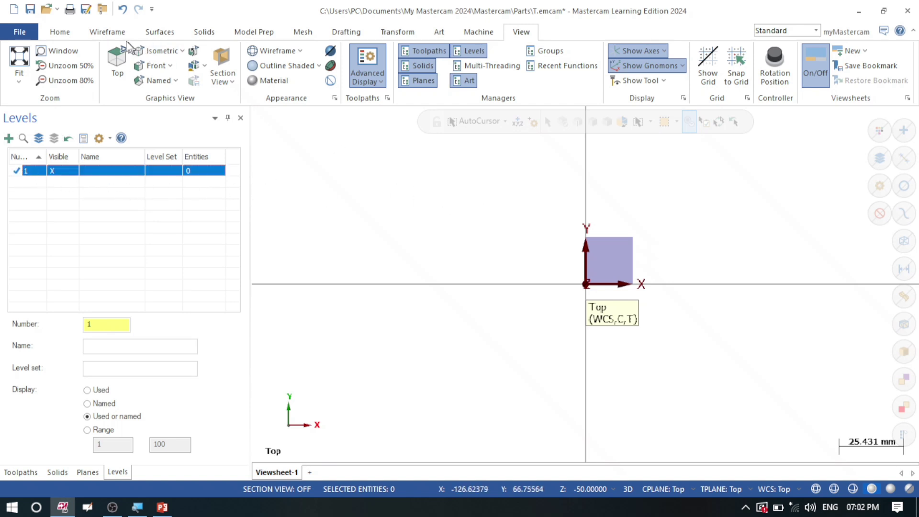
- Draw a circle on level 1 with its center at about X -41, Y 19, using Circle Center Point
left_click(113, 34)
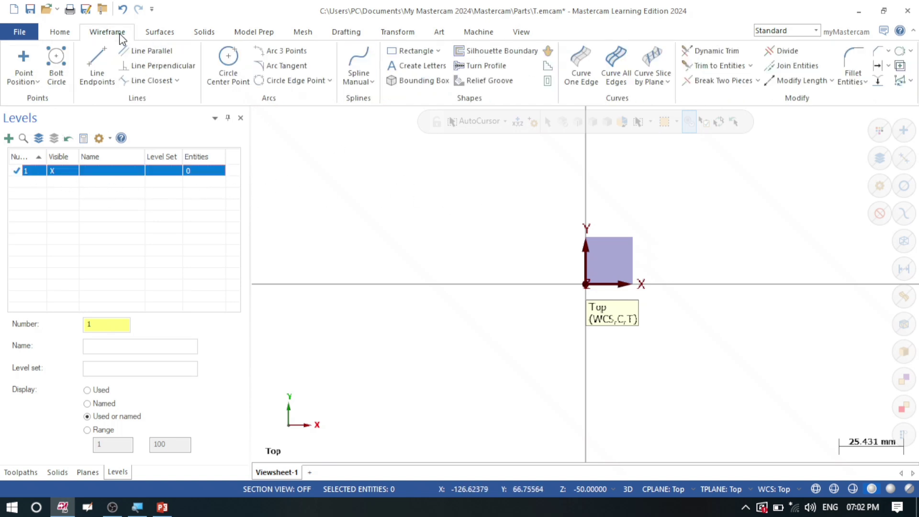
left_click(243, 69)
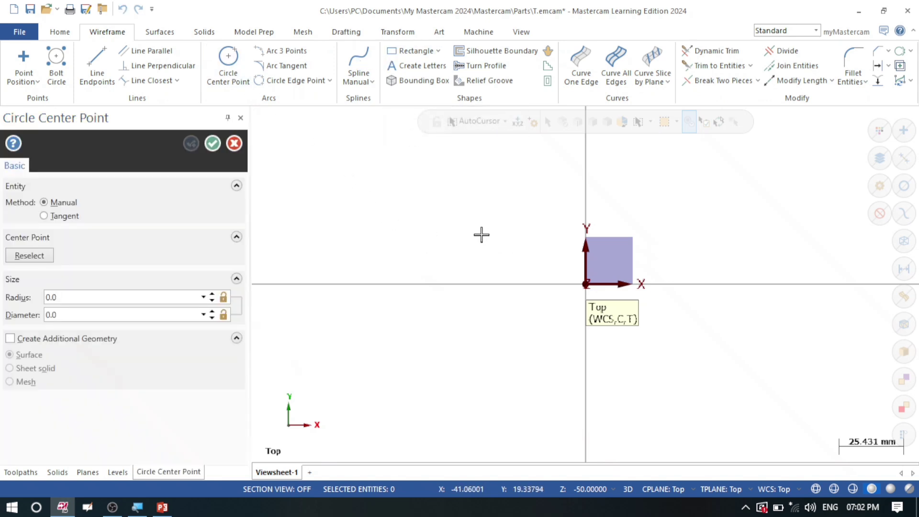
left_click(481, 234)
left_click(506, 197)
- Draw a tall rectangle on level 1 from about X 42, Y 38, extending below the X axis
left_click(412, 51)
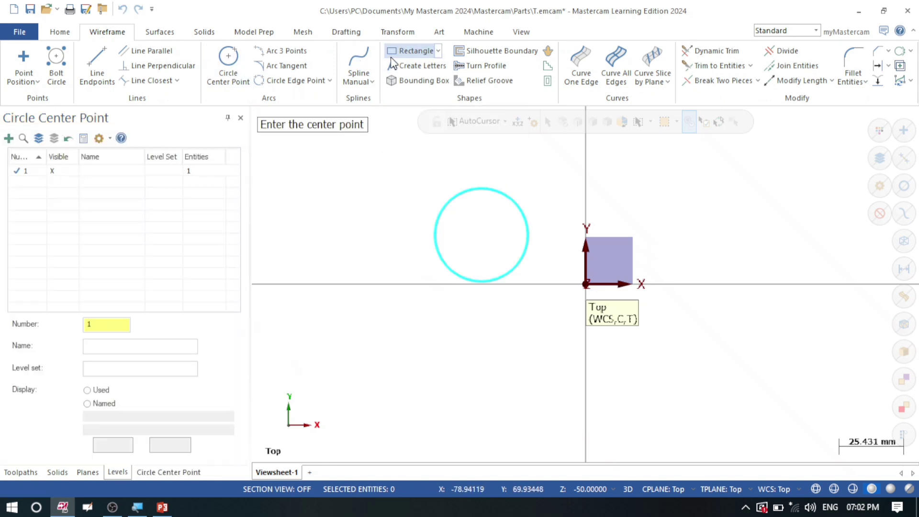
left_click(692, 186)
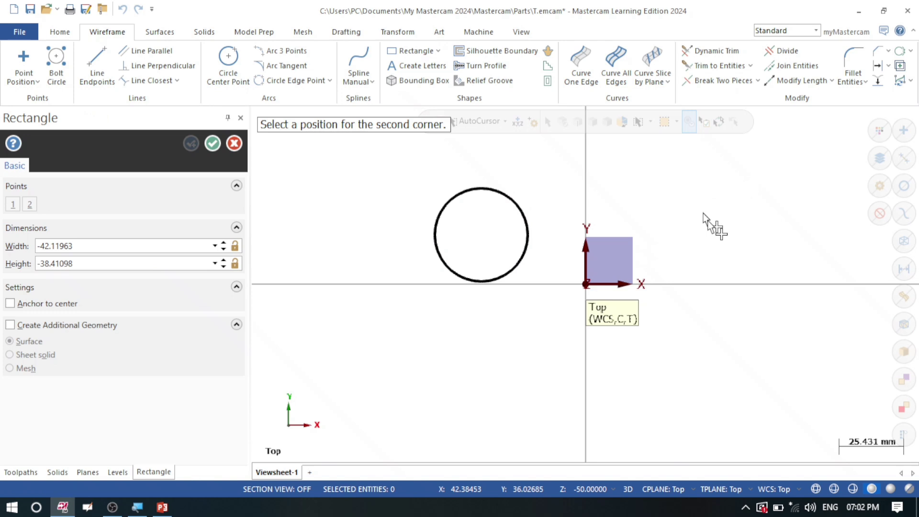
left_click(781, 406)
left_click(213, 143)
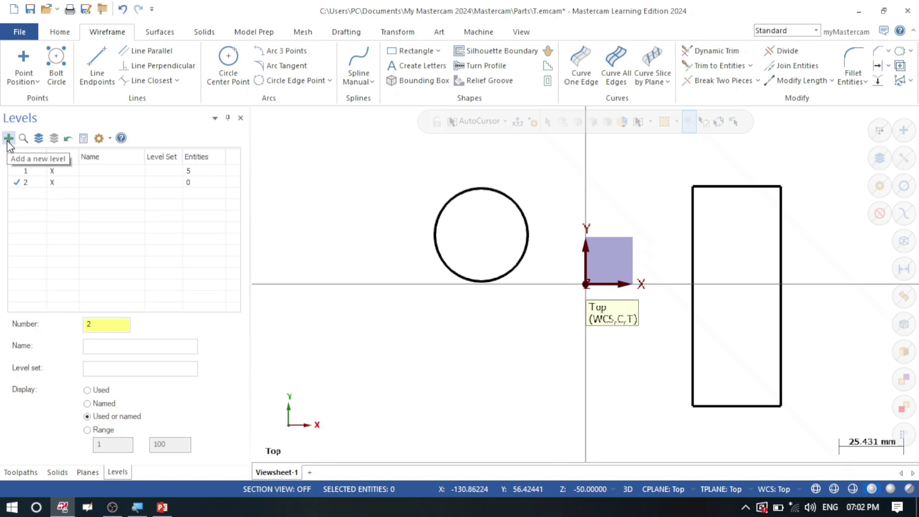
- Add level 2 as the active, visible level and hide level 1
left_click(16, 185)
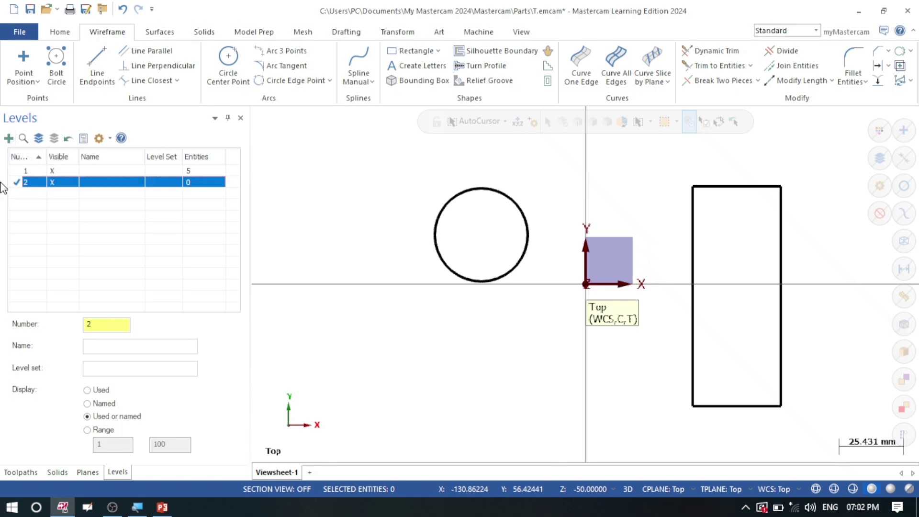
left_click(53, 171)
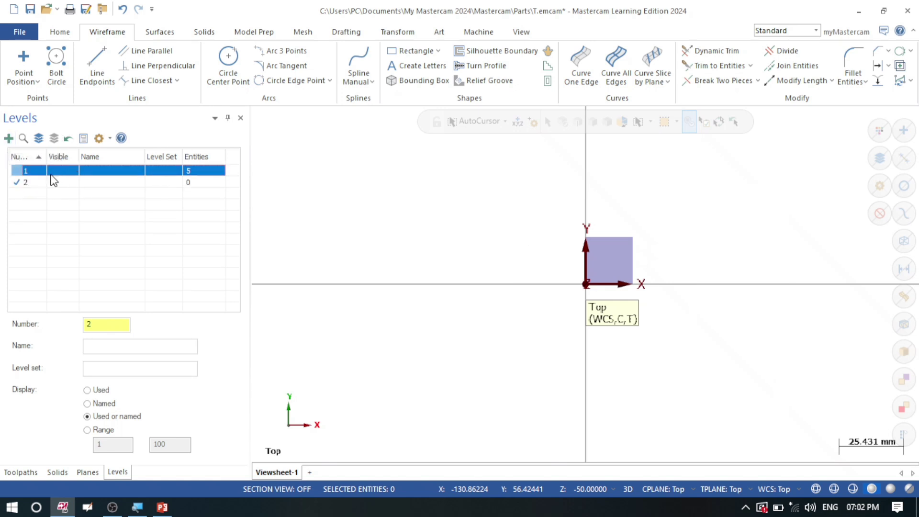
left_click(18, 184)
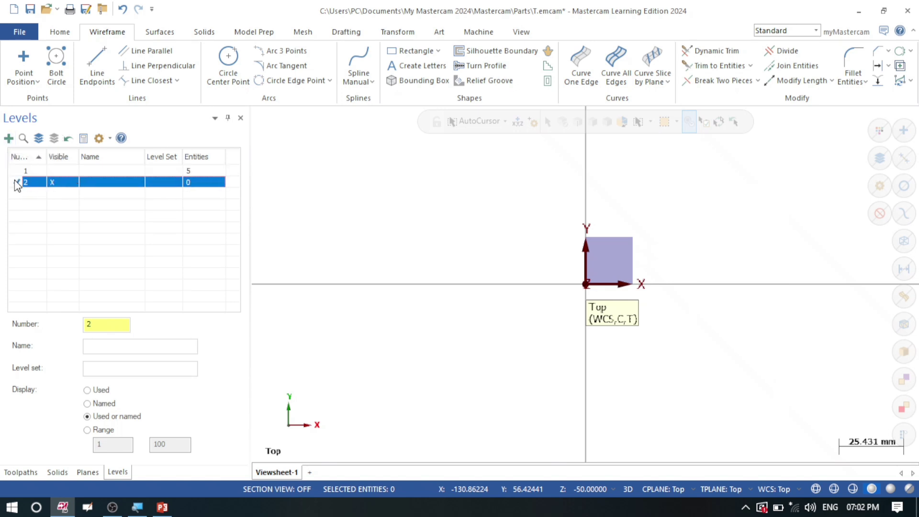
- Draw a circle about 21 mm in radius on level 2, and make level 1 visible and active again
left_click(216, 60)
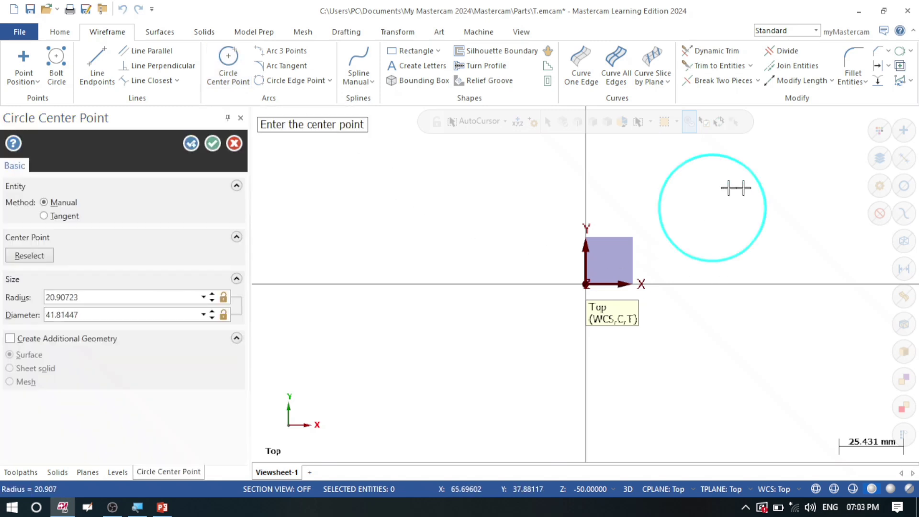
left_click(211, 144)
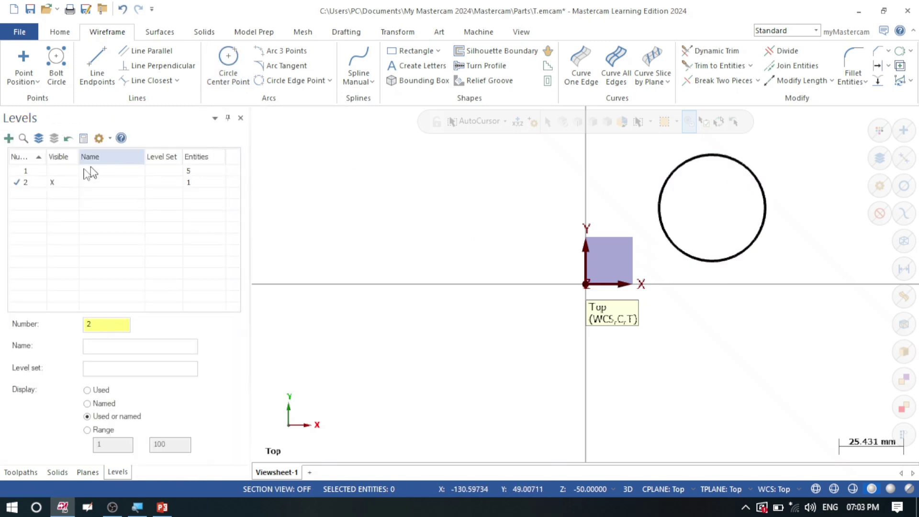
left_click(54, 171)
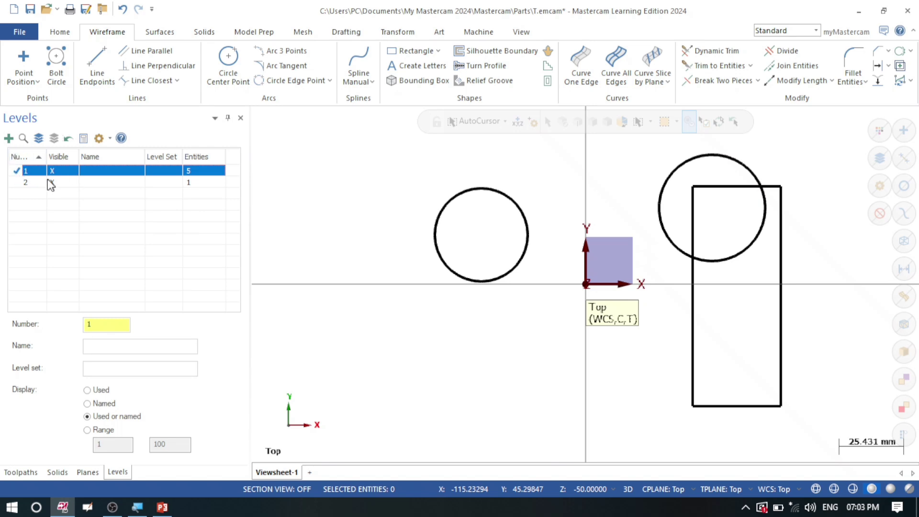
- Move the level 2 circle and the four sides of the overlapping rectangle to level 1 with Change Level, leaving Use Active Level off
left_click(59, 31)
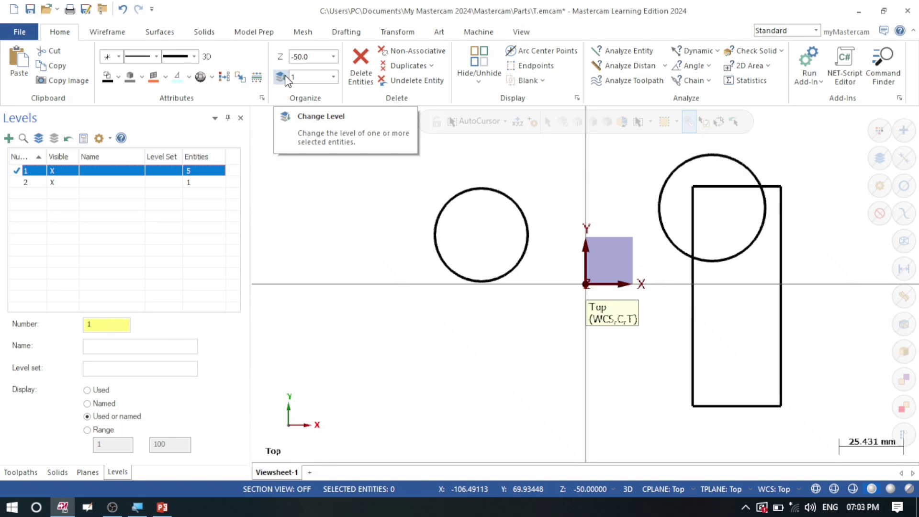
right_click(332, 181)
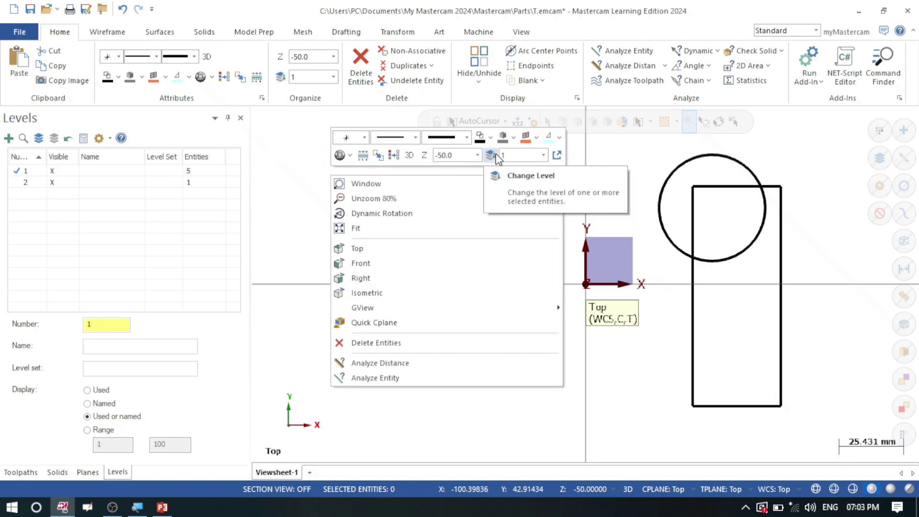
left_click(285, 78)
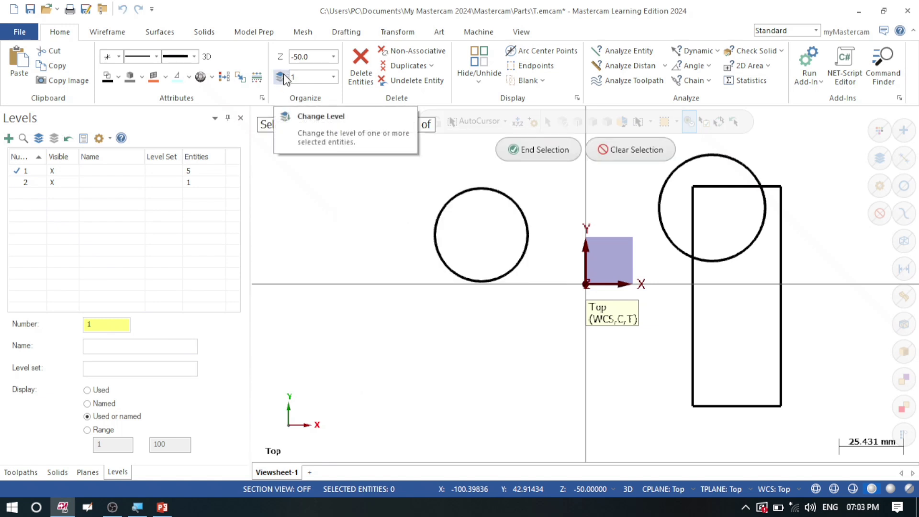
left_click(698, 159)
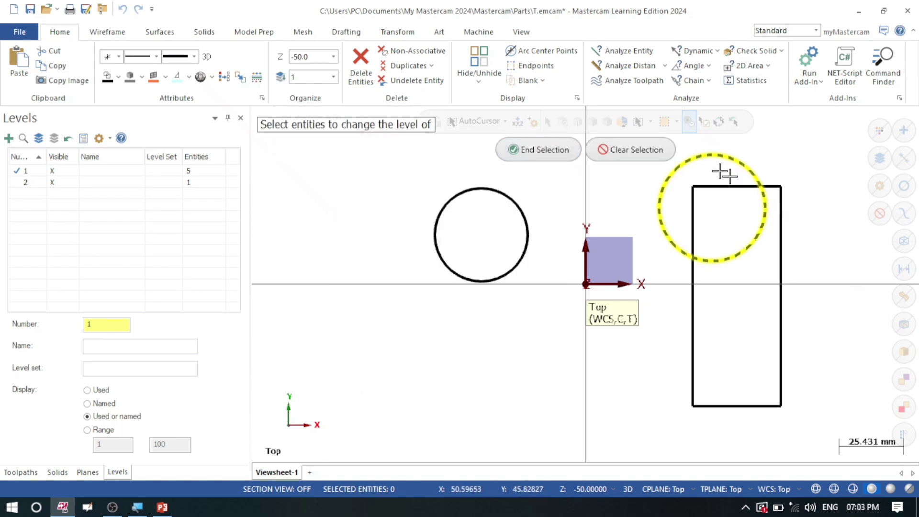
left_click(738, 186)
left_click(783, 227)
left_click(693, 339)
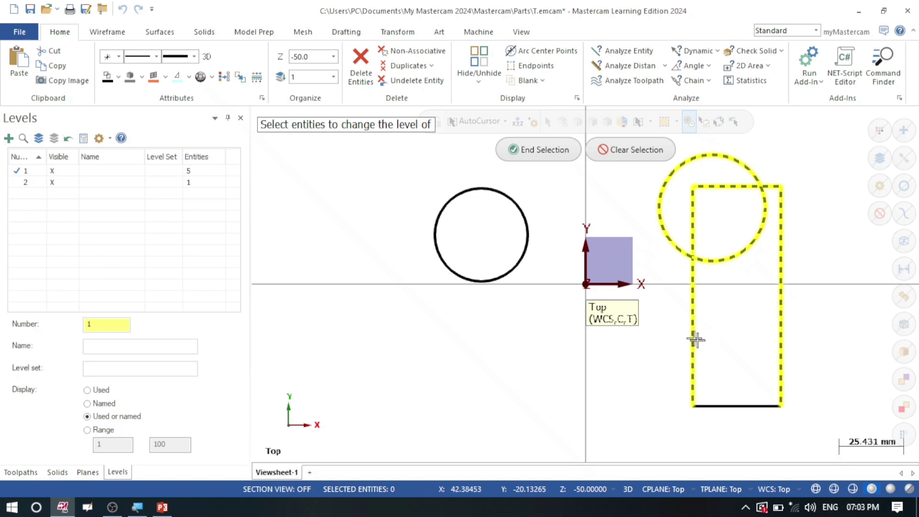
left_click(728, 406)
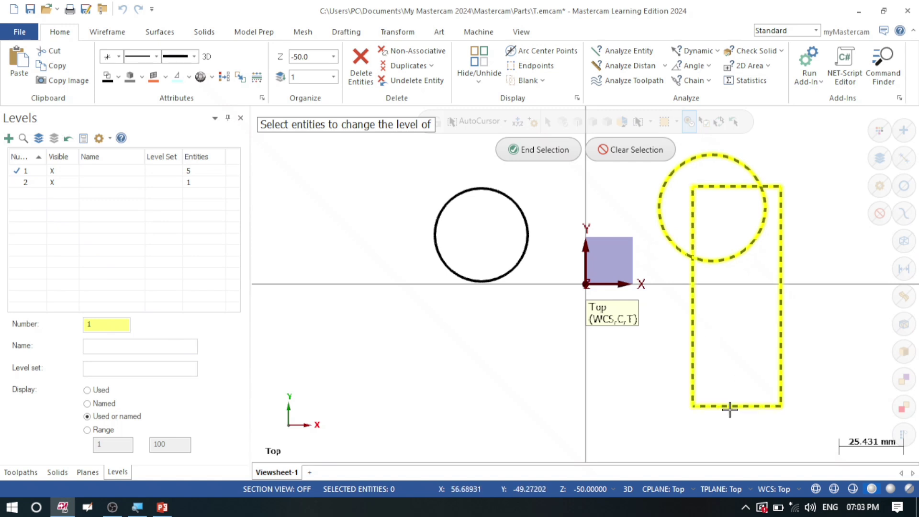
left_click(548, 150)
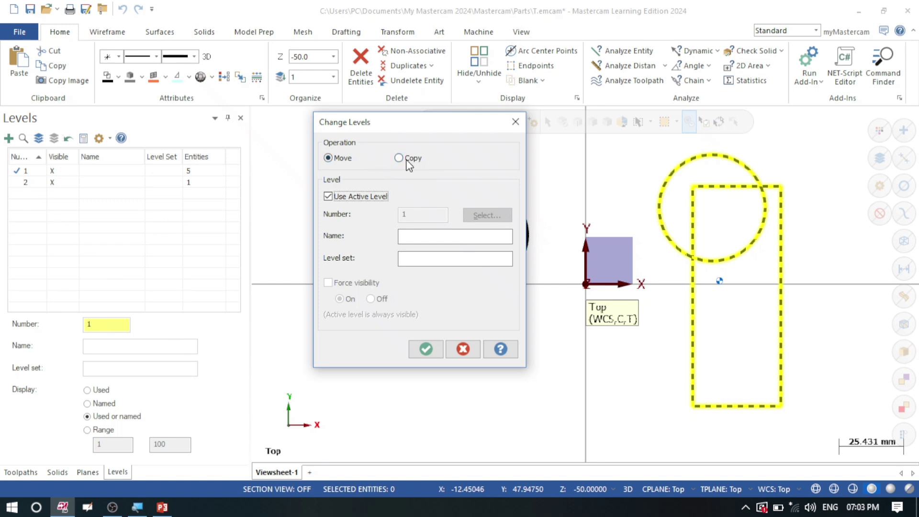
left_click(328, 197)
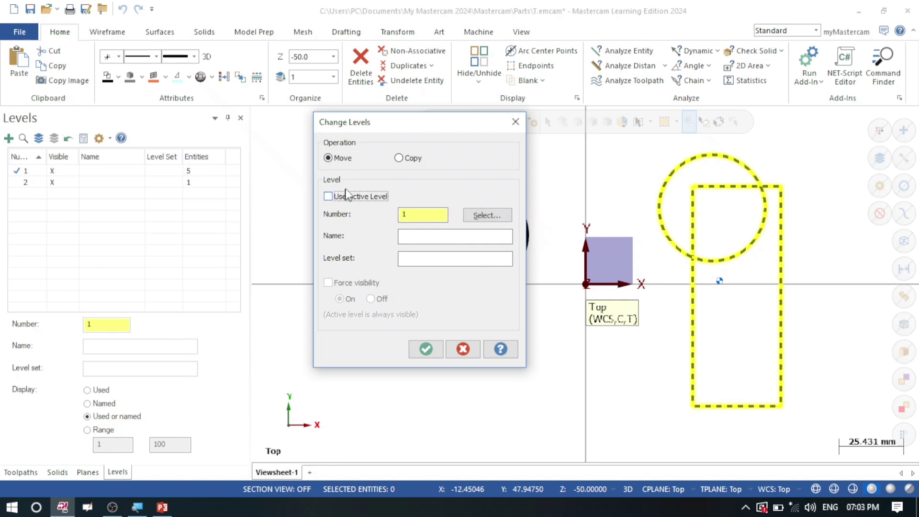
left_click(418, 216)
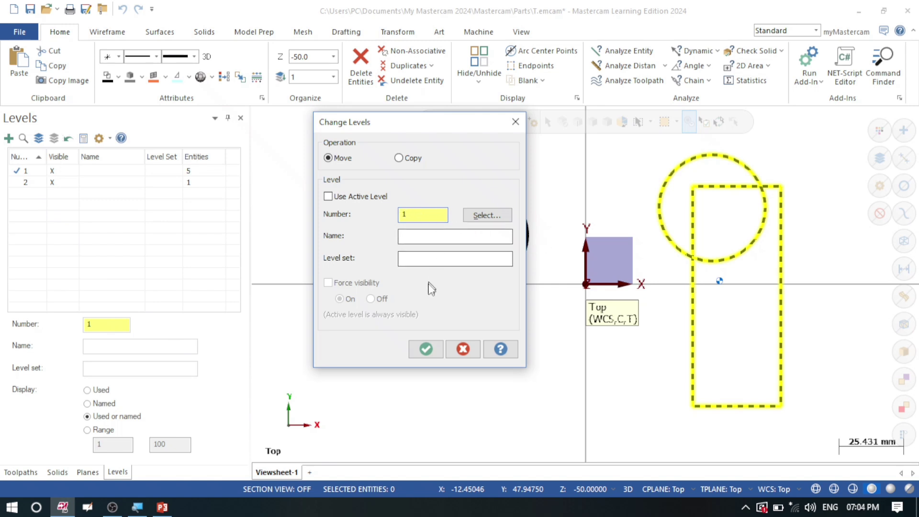
left_click(427, 348)
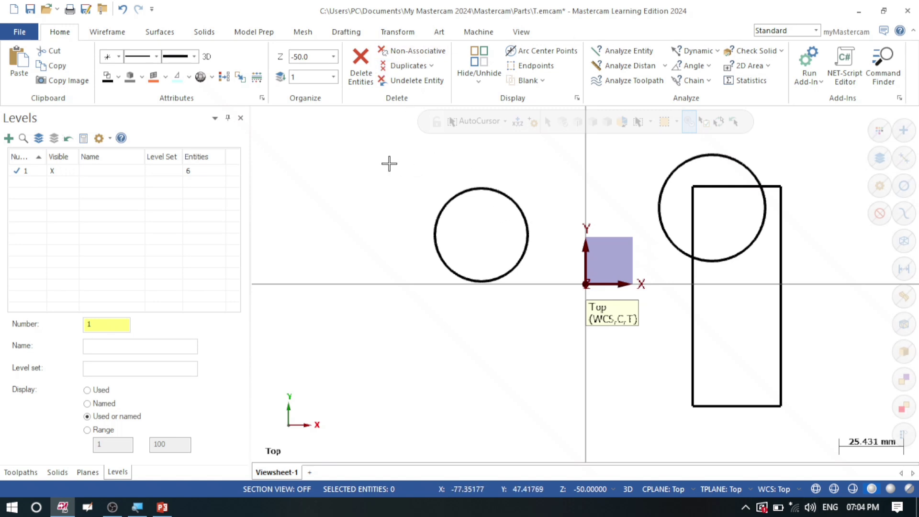
- Set the construction Z depth to 0.0 mm
left_click(316, 58)
type("0.")
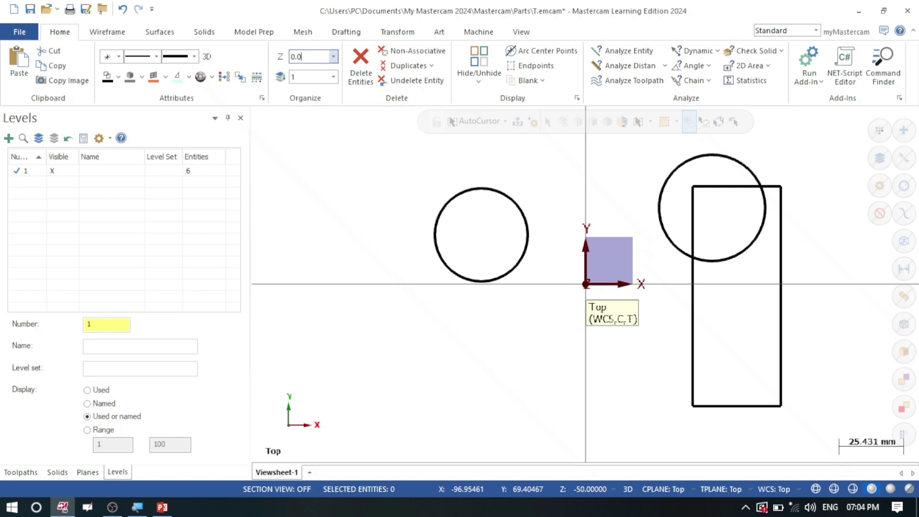
key("Return")
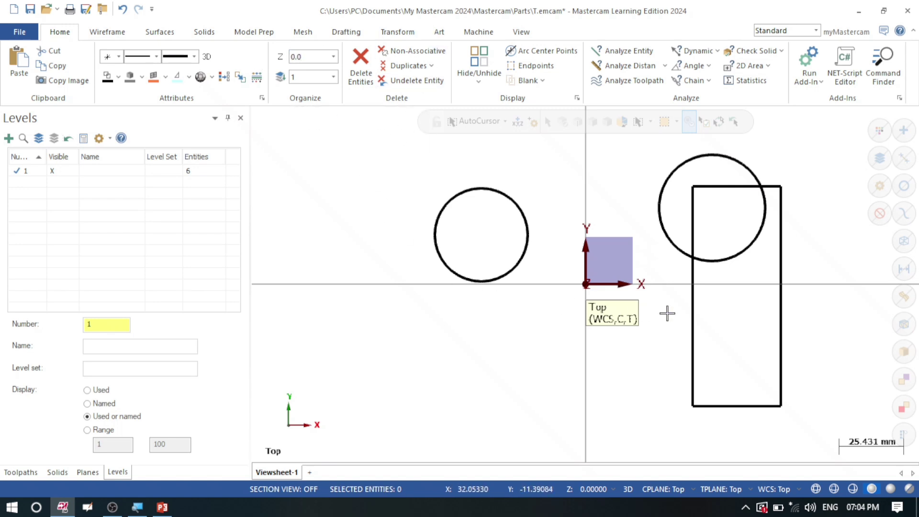
middle_click_drag(608, 300, 574, 293)
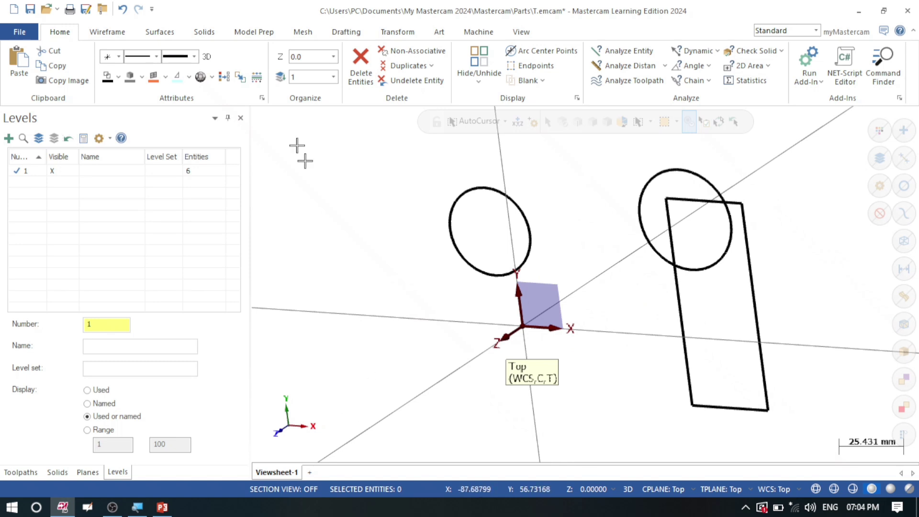
key("alt+1")
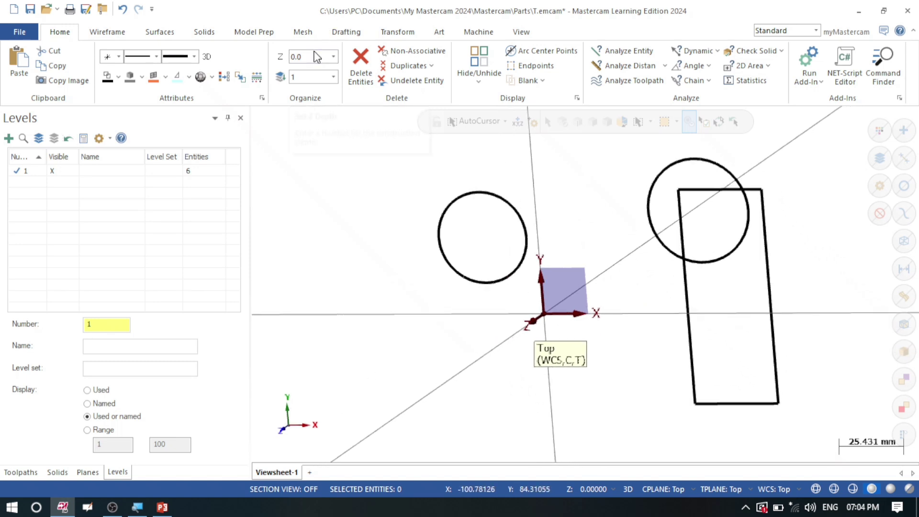